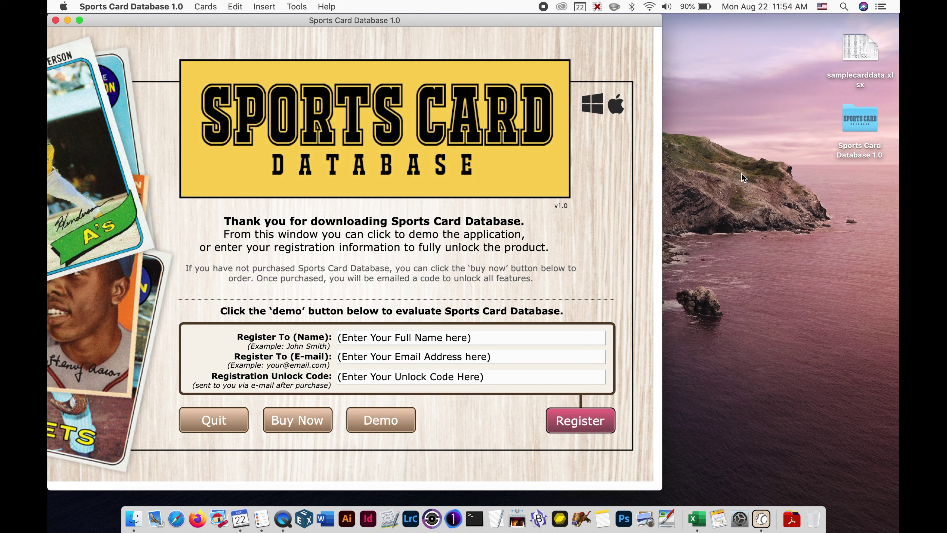
- Switch to Excel and examine the samplecarddata sheet's card rows and its columns from PLAYER through SOURCE
click(697, 519)
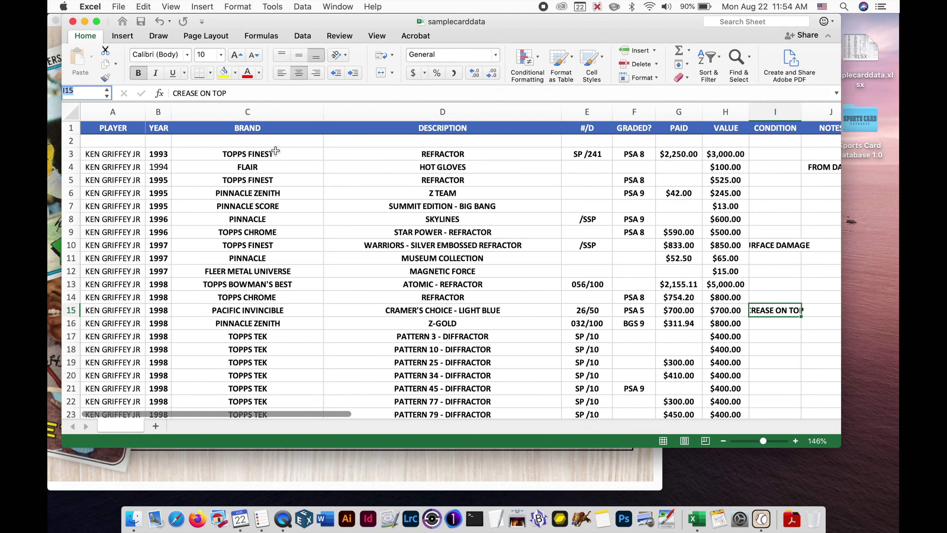
scroll(272, 149, down, 5)
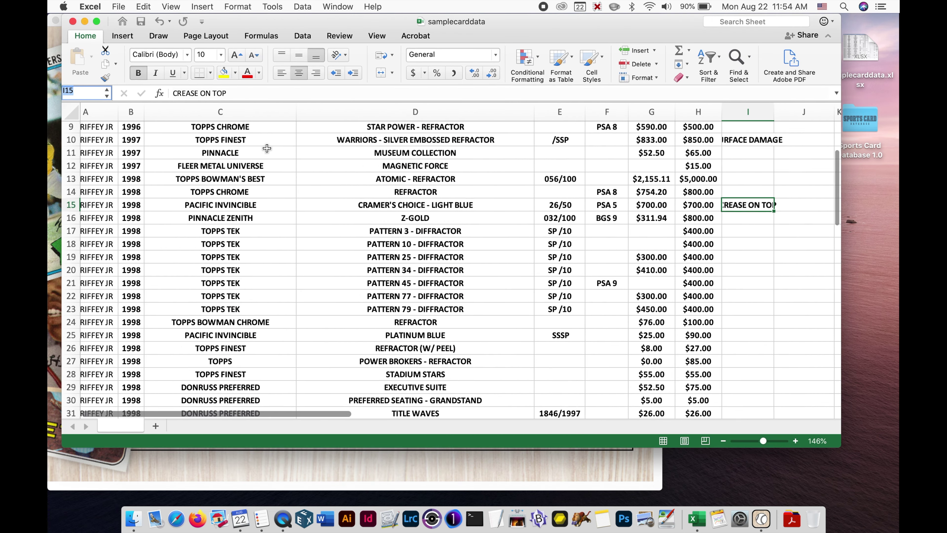
scroll(267, 148, up, 5)
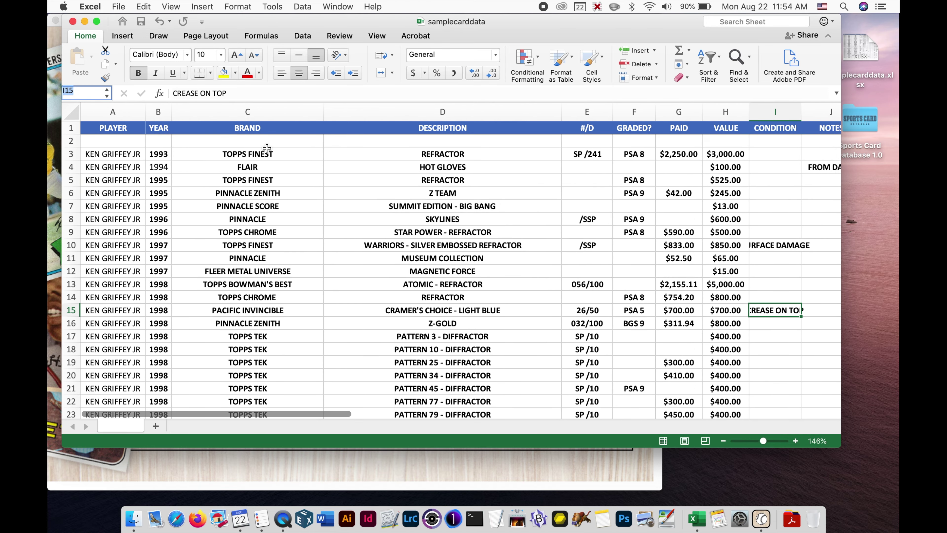
scroll(267, 148, down, 1)
scroll(272, 145, up, 1)
scroll(726, 184, right, 3)
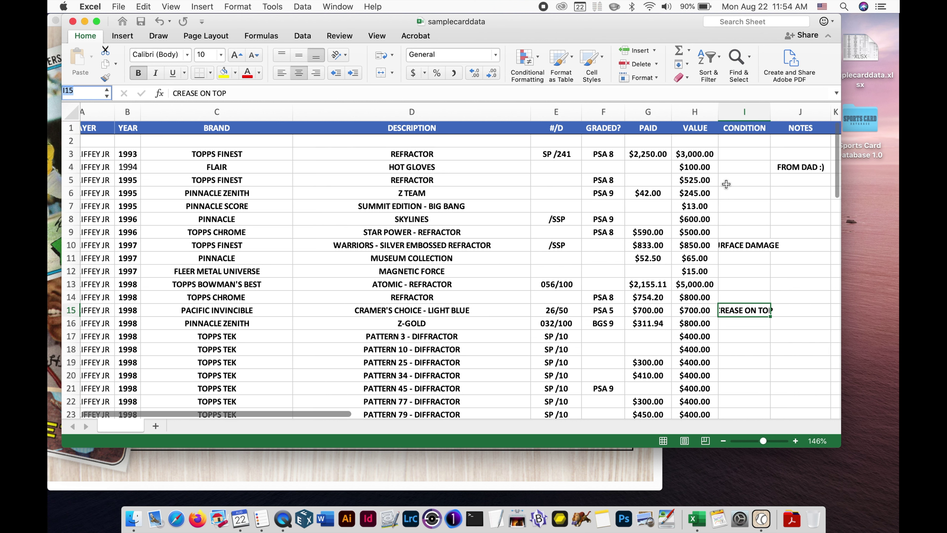
scroll(725, 184, right, 5)
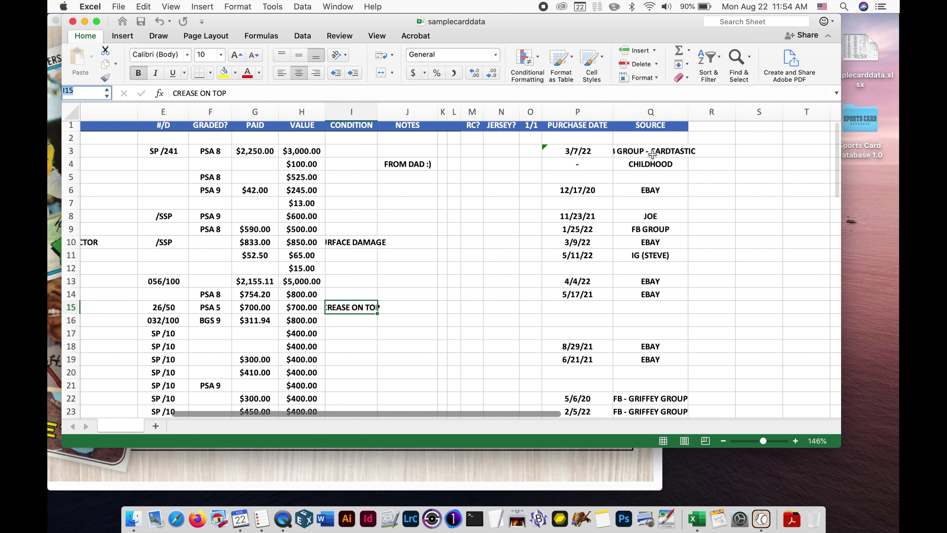
scroll(652, 154, down, 1)
scroll(652, 154, down, 5)
scroll(652, 154, left, 5)
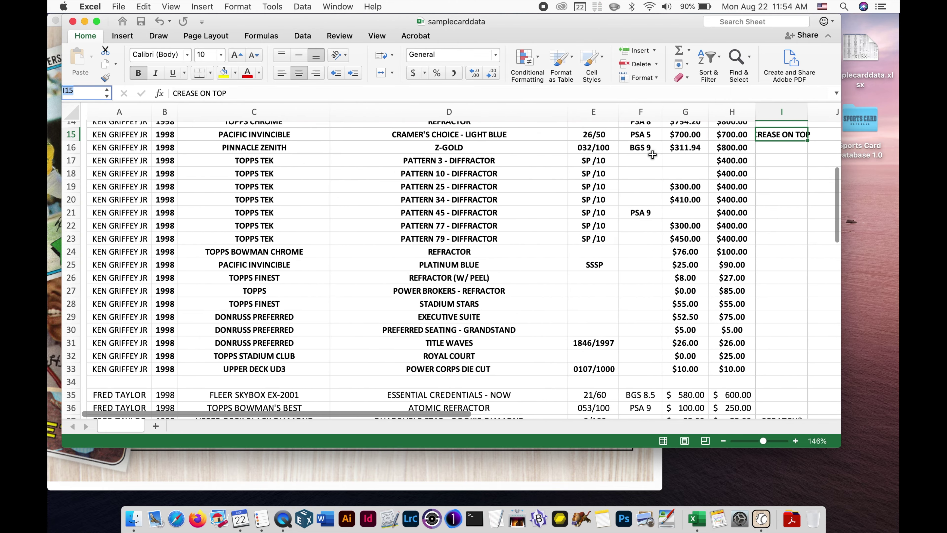
scroll(653, 154, up, 5)
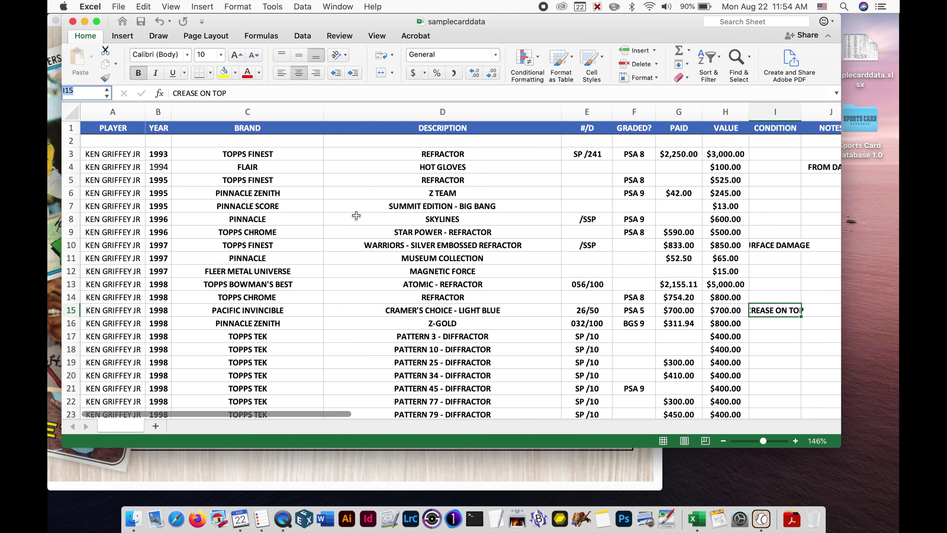
- Switch back to Sports Card Database and enter the application in demo mode
click(437, 467)
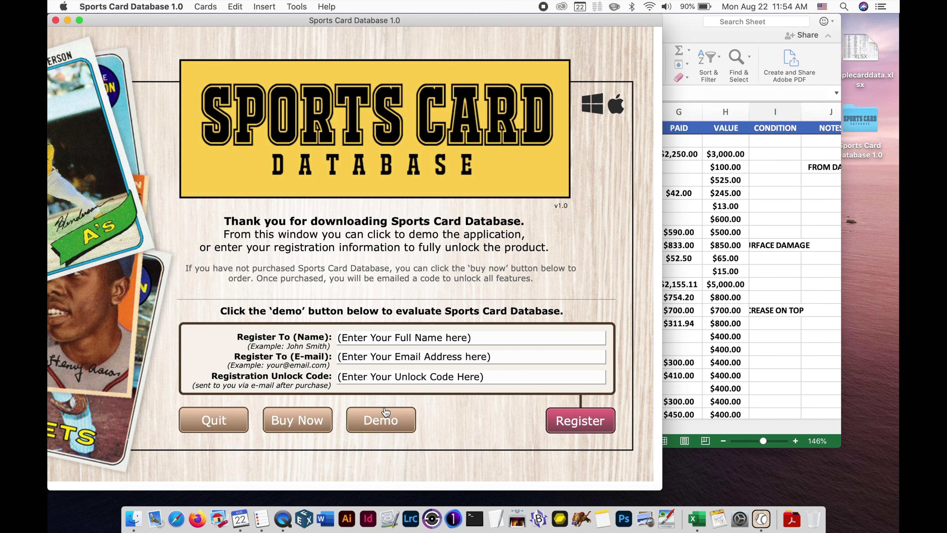
click(377, 419)
click(563, 422)
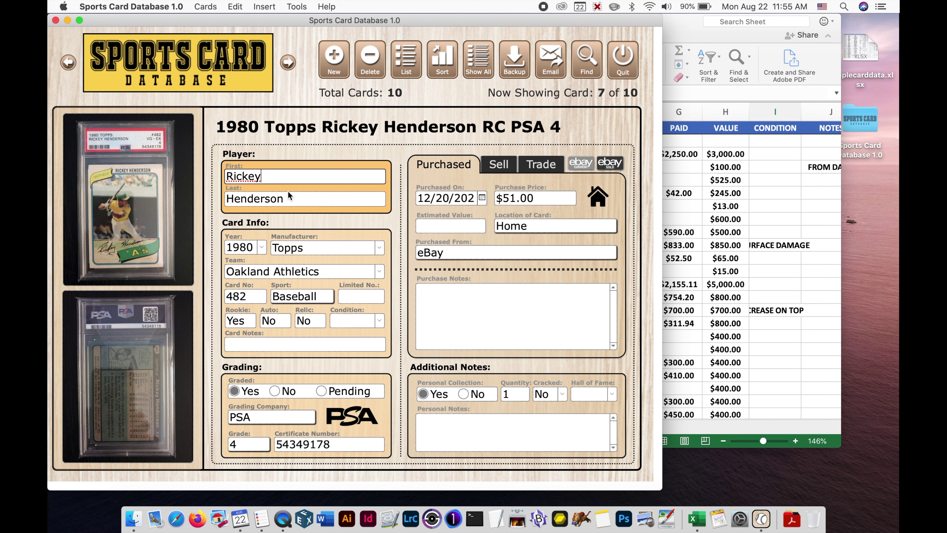
- Compare the card record's separate first name, last name, grading company and grade fields with the PLAYER and GRADED? columns in the Excel sheet
click(282, 198)
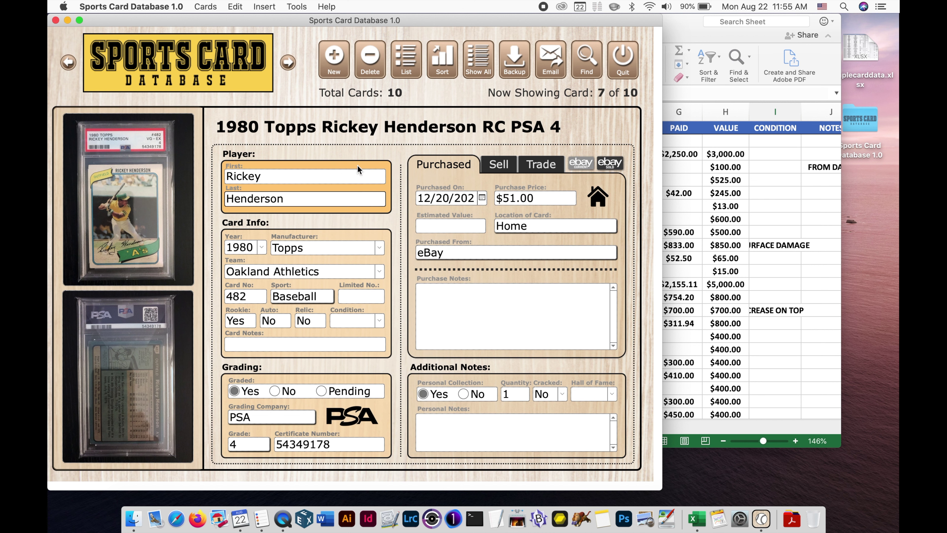
key(super+Tab)
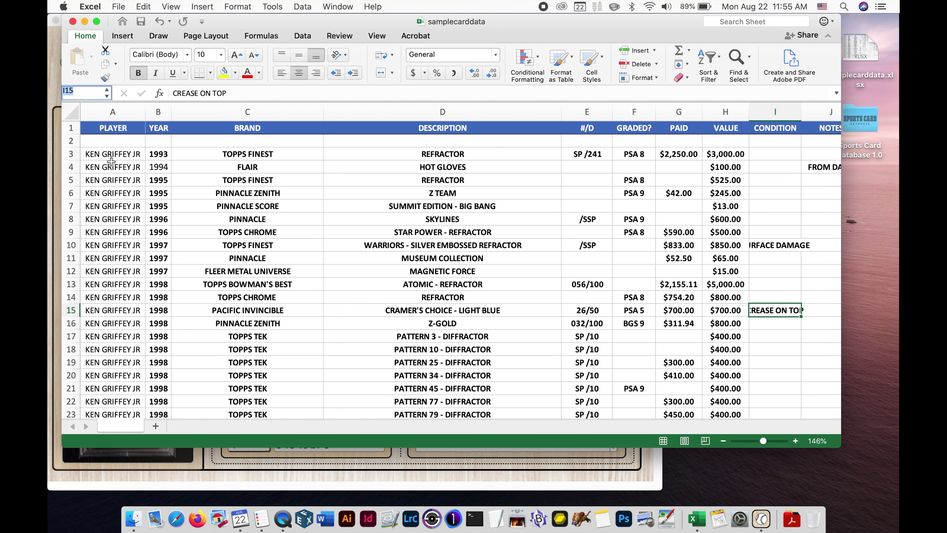
scroll(121, 165, down, 3)
scroll(121, 167, up, 3)
click(390, 480)
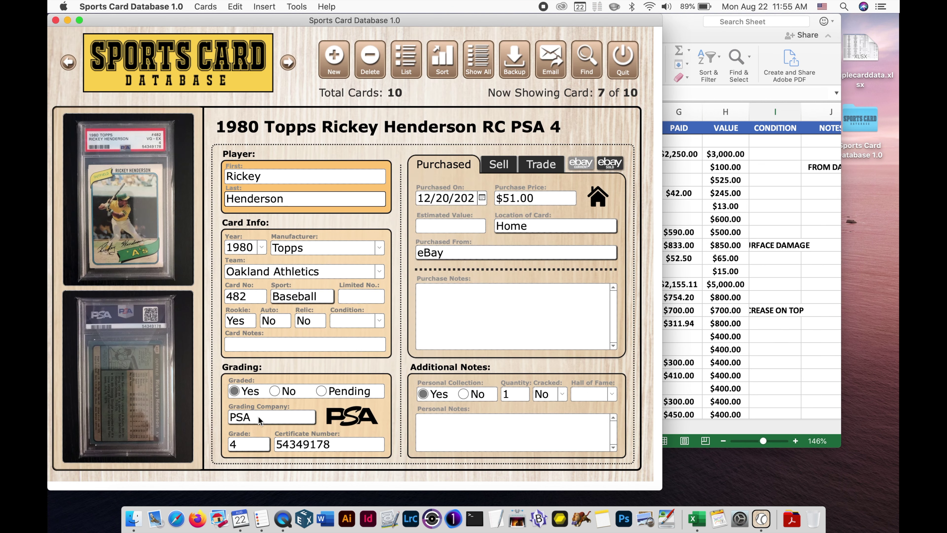
click(249, 445)
click(210, 462)
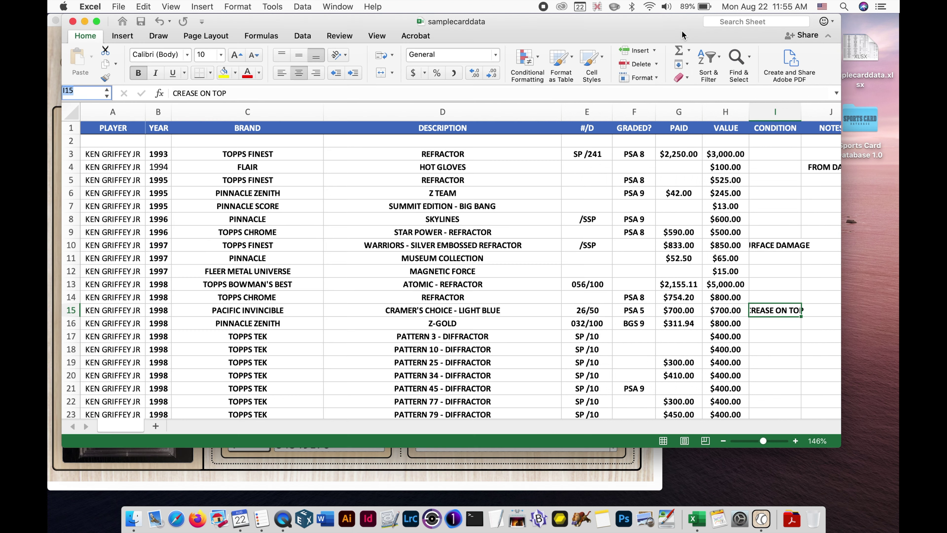
click(684, 38)
click(409, 480)
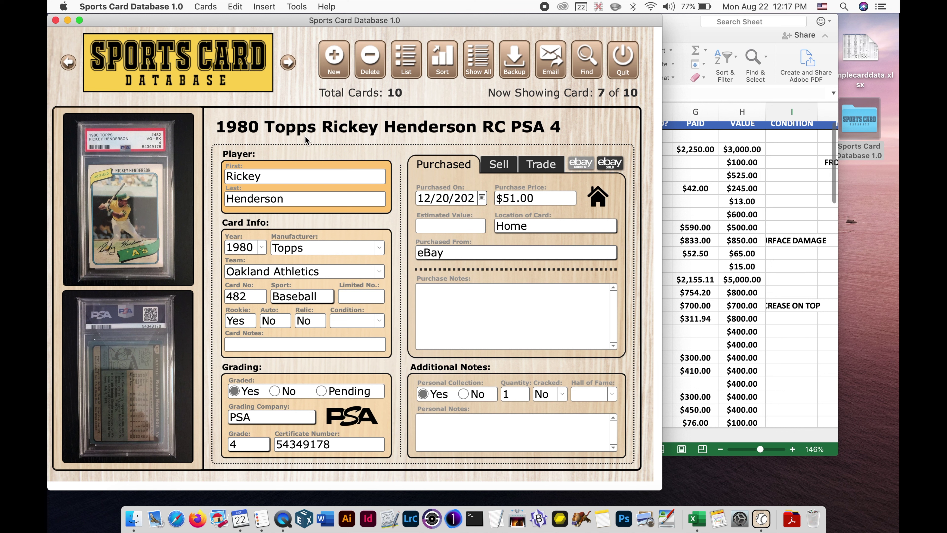
- Delete all cards from the collection, accepting both confirmations
click(198, 5)
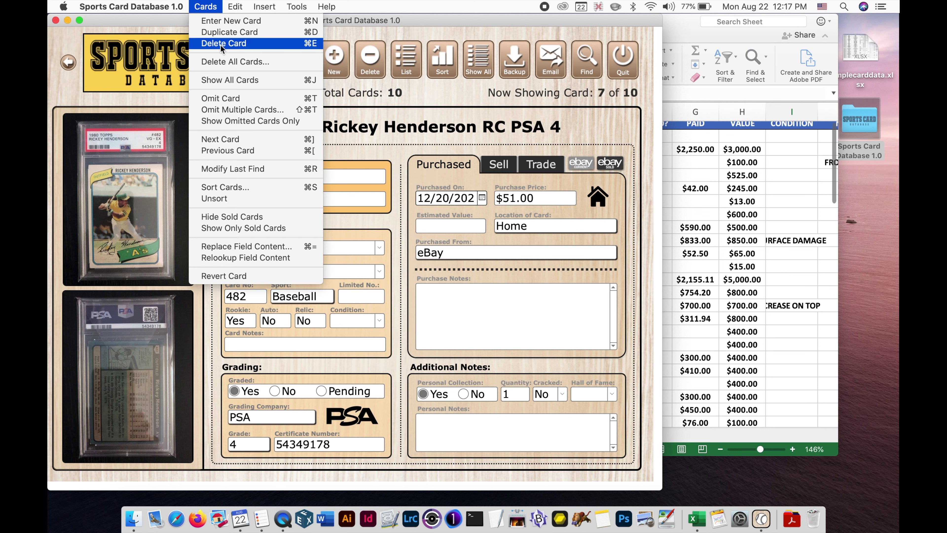
click(252, 63)
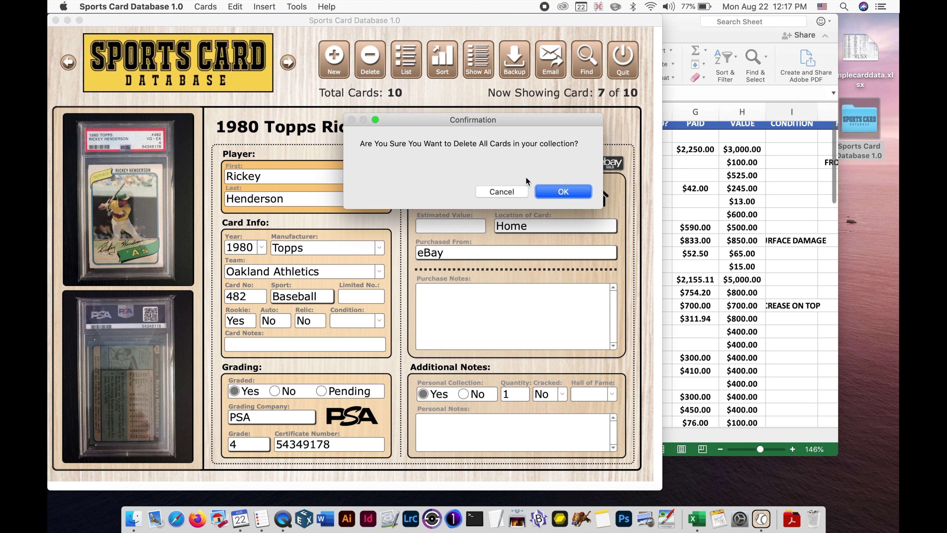
click(555, 193)
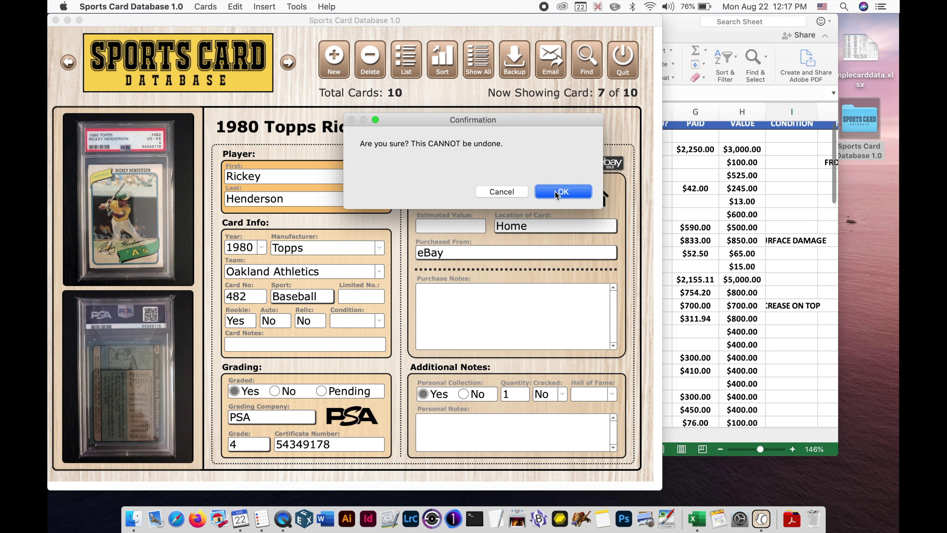
click(555, 191)
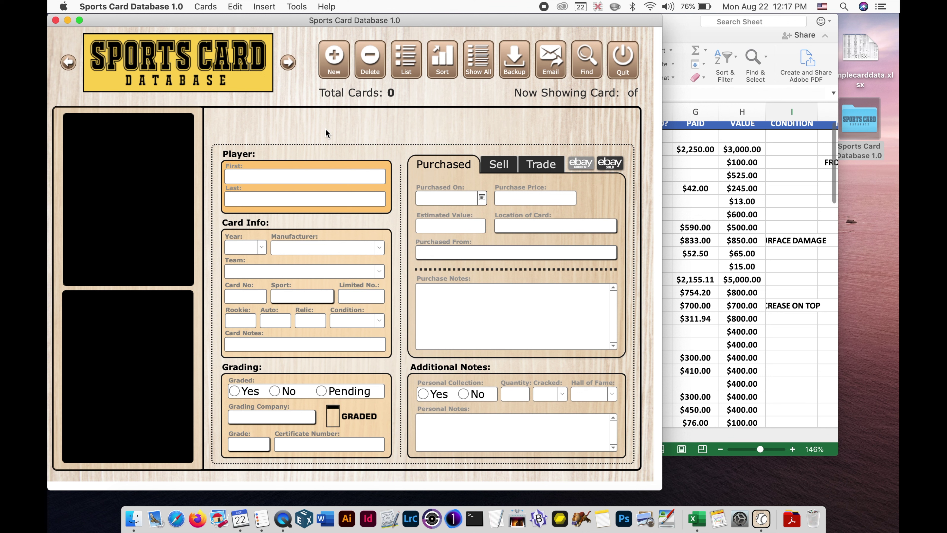
- Start a card collection import from Excel with samplecarddata.xlsx on the Desktop as the source, keeping the Add import method
click(297, 5)
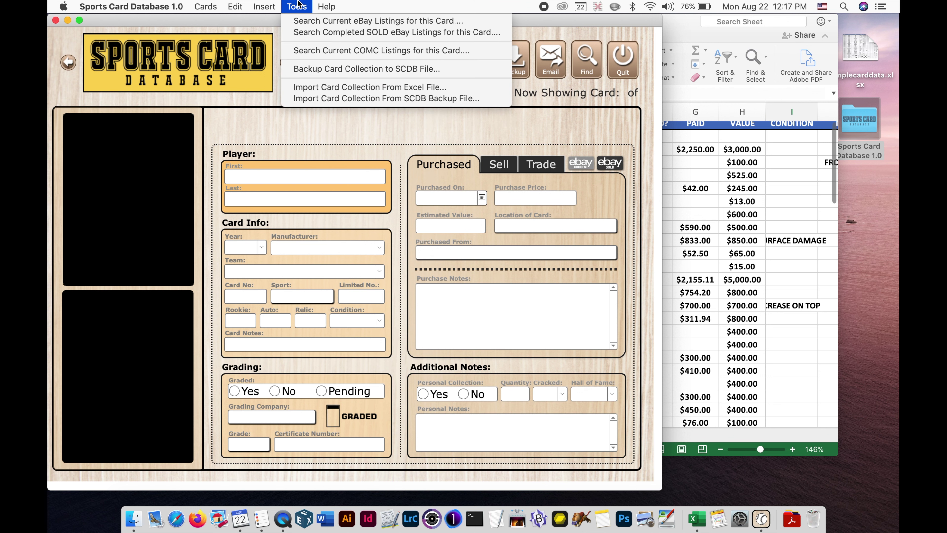
click(328, 89)
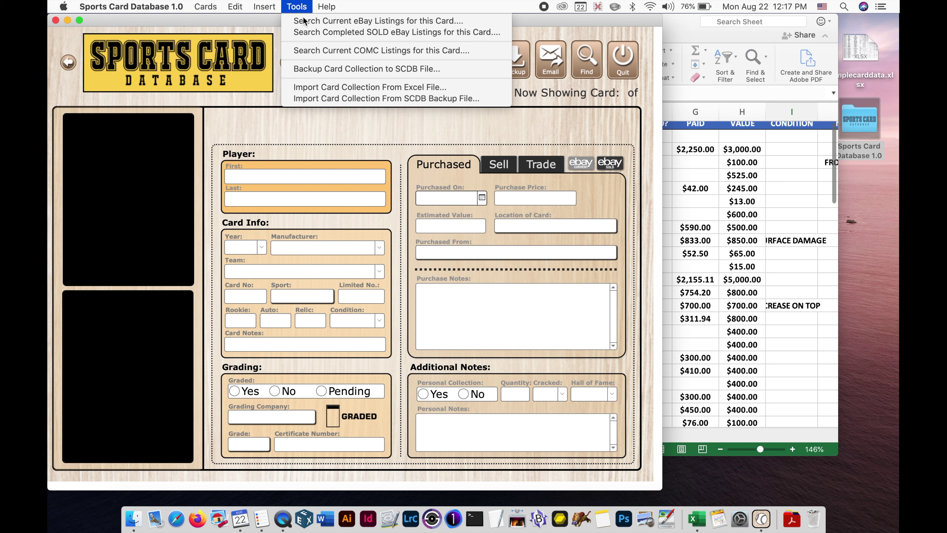
click(161, 5)
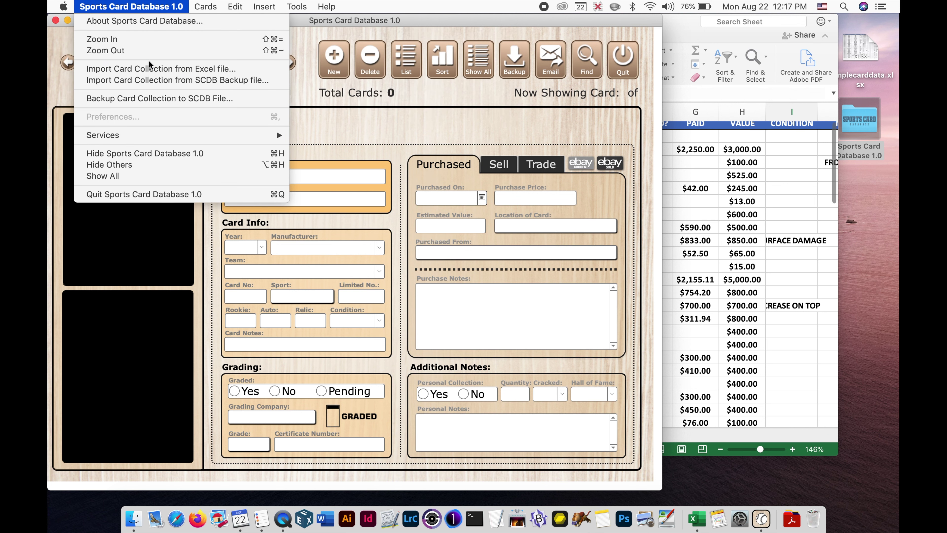
mouse_move(297, 6)
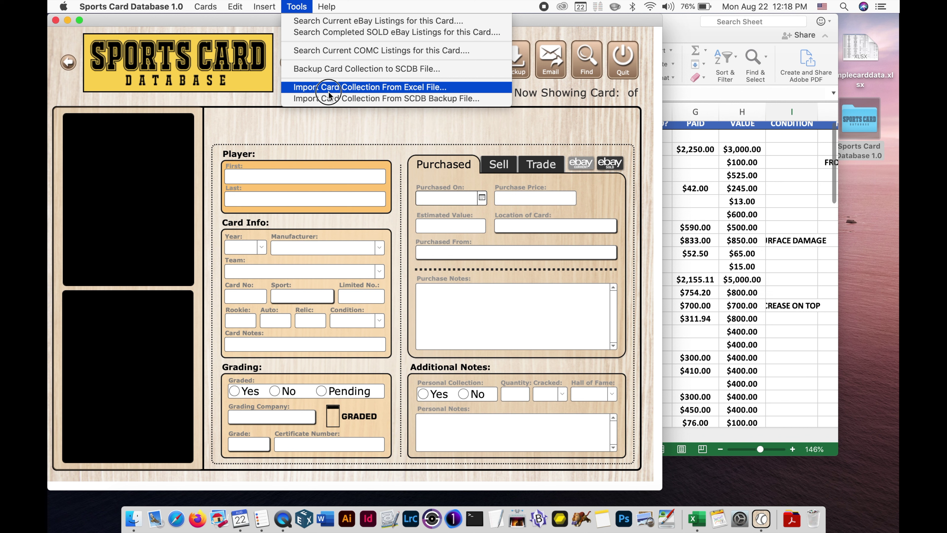
click(333, 90)
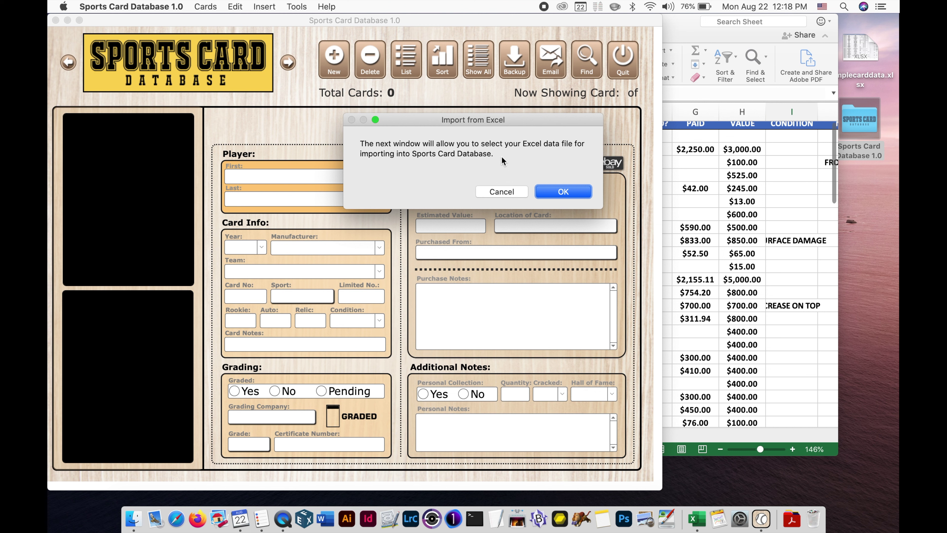
click(566, 190)
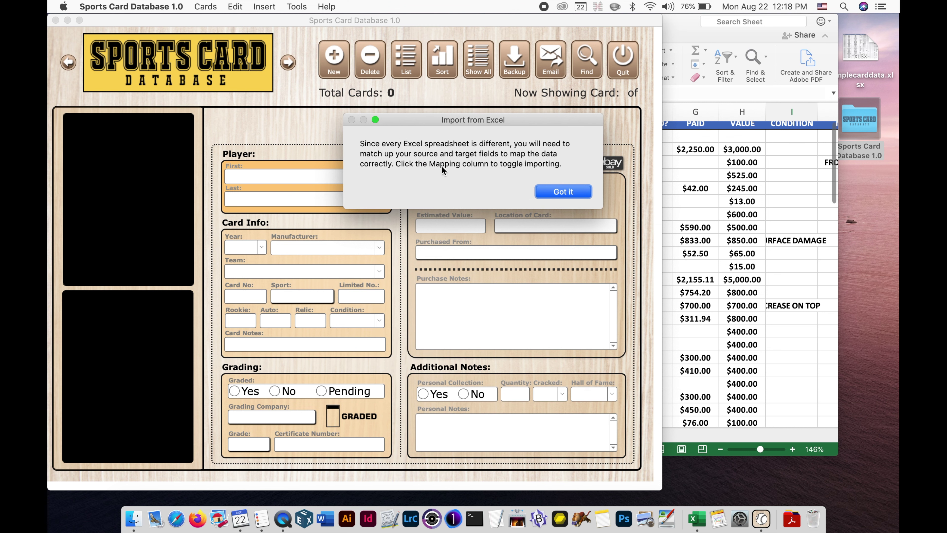
click(553, 192)
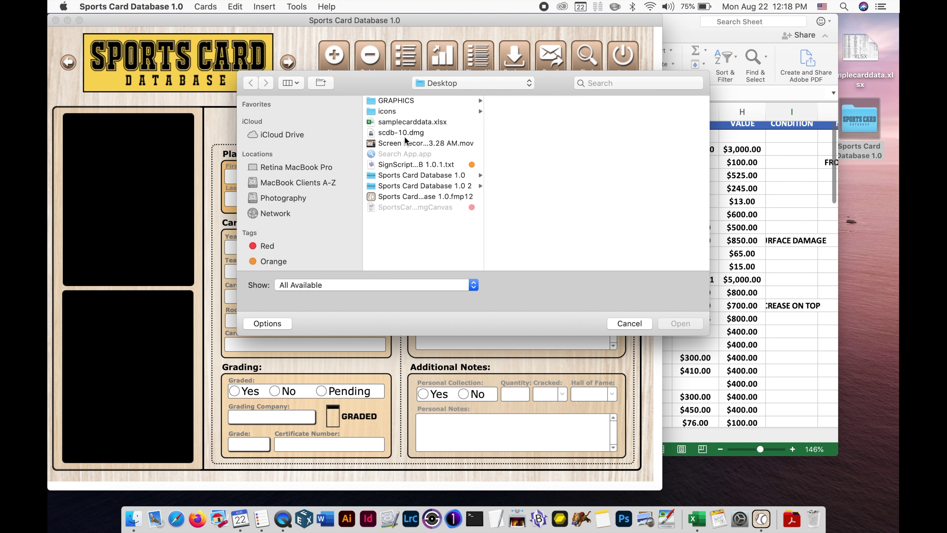
click(399, 121)
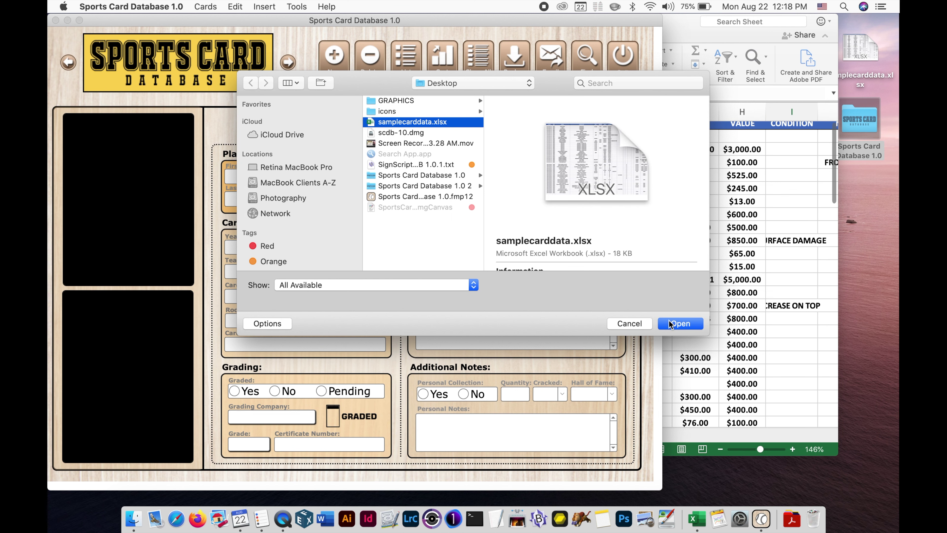
click(670, 323)
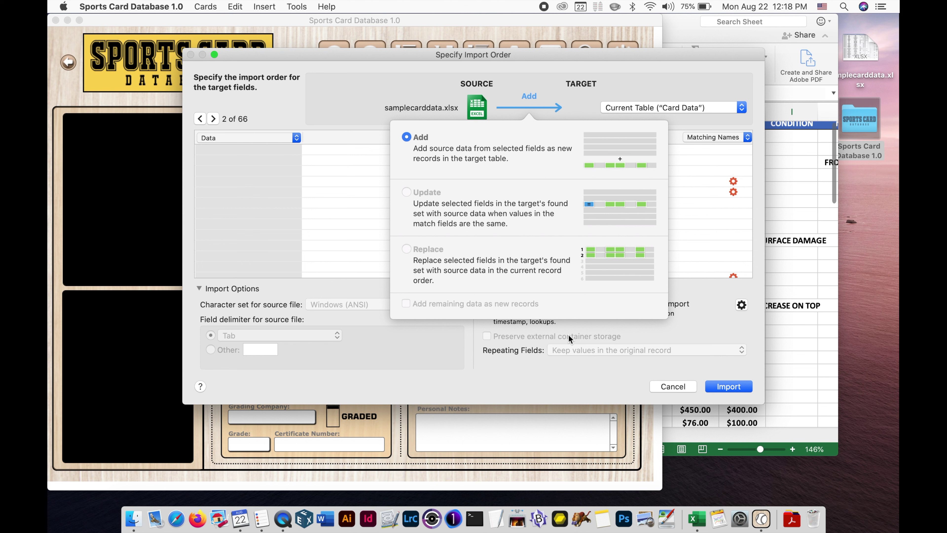
click(606, 328)
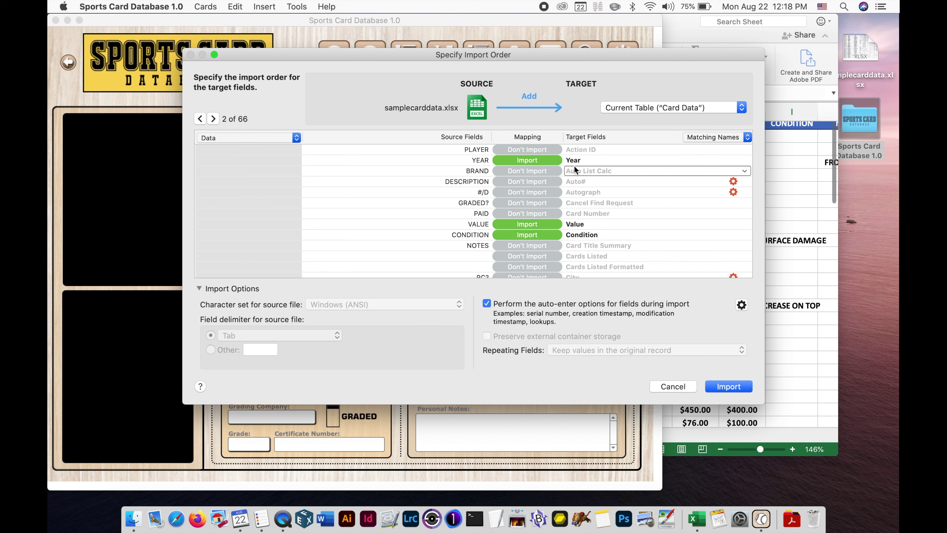
- Browse the source records up to record 7 to examine the sample data beside each source field
mouse_move(580, 161)
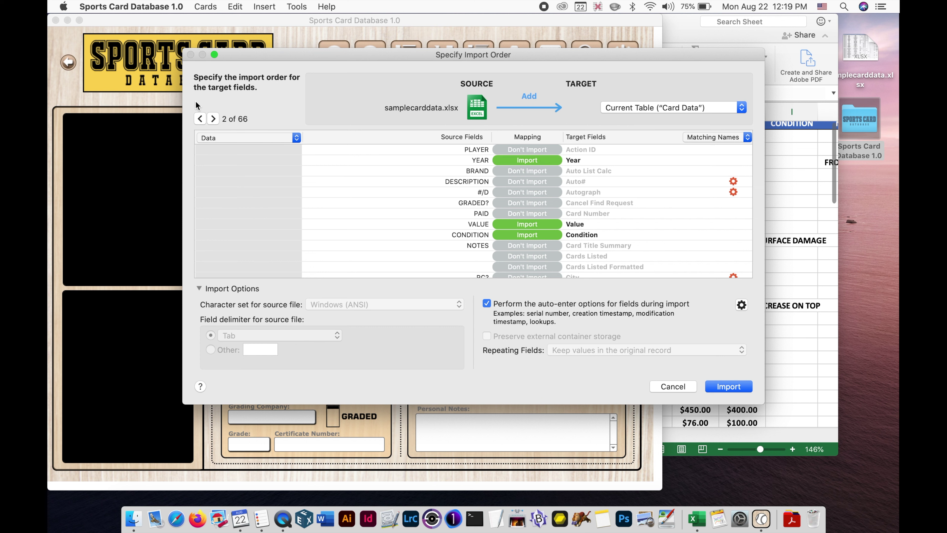
click(201, 118)
click(216, 119)
click(216, 118)
click(216, 118)
click(216, 118)
click(217, 118)
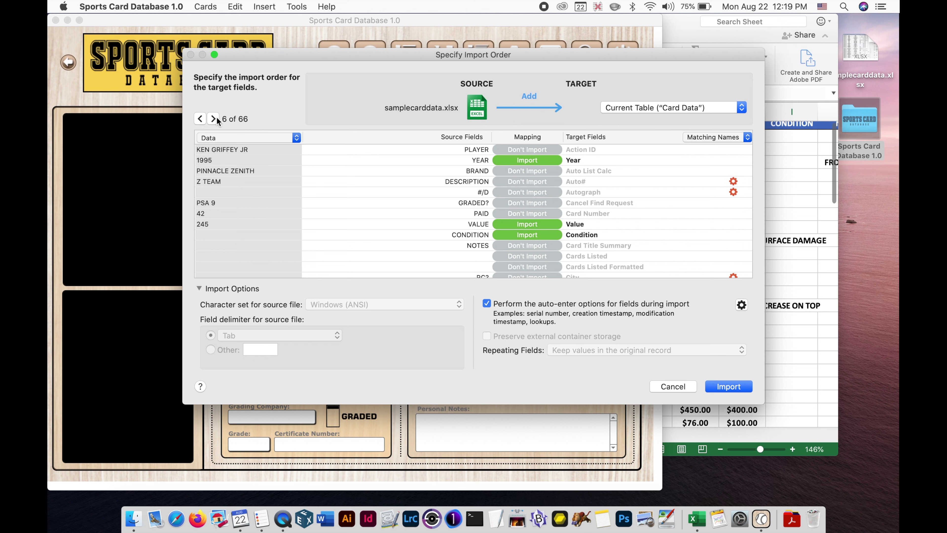
click(213, 118)
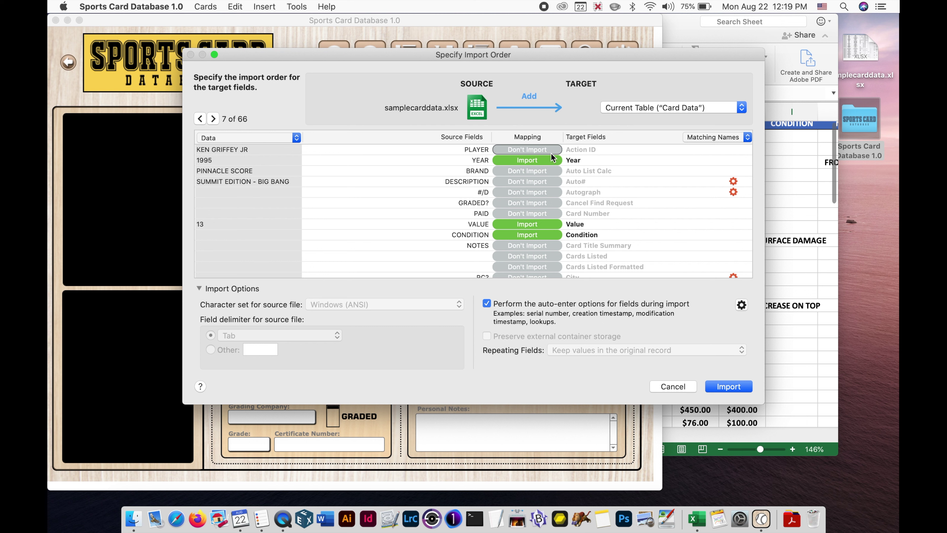
- Map the PLAYER source field to the Full Name target field
click(576, 149)
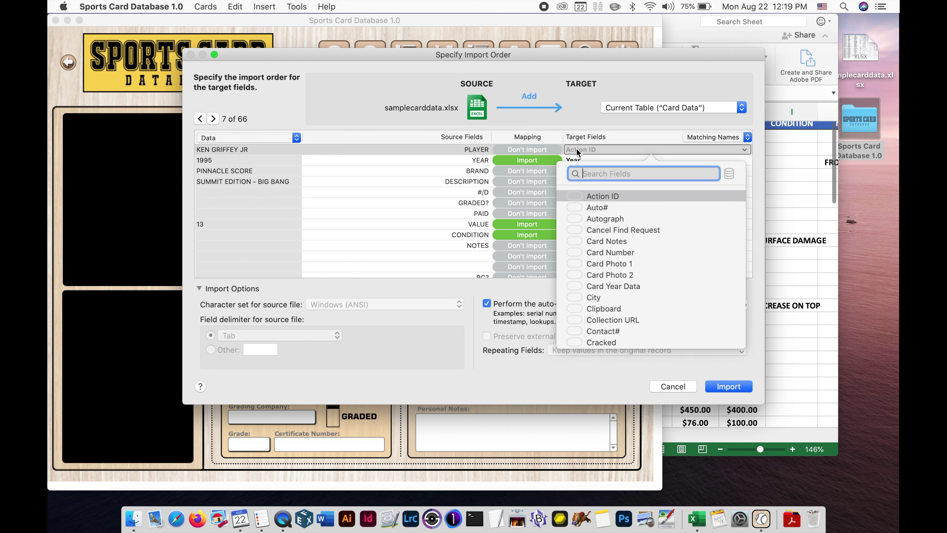
text(full)
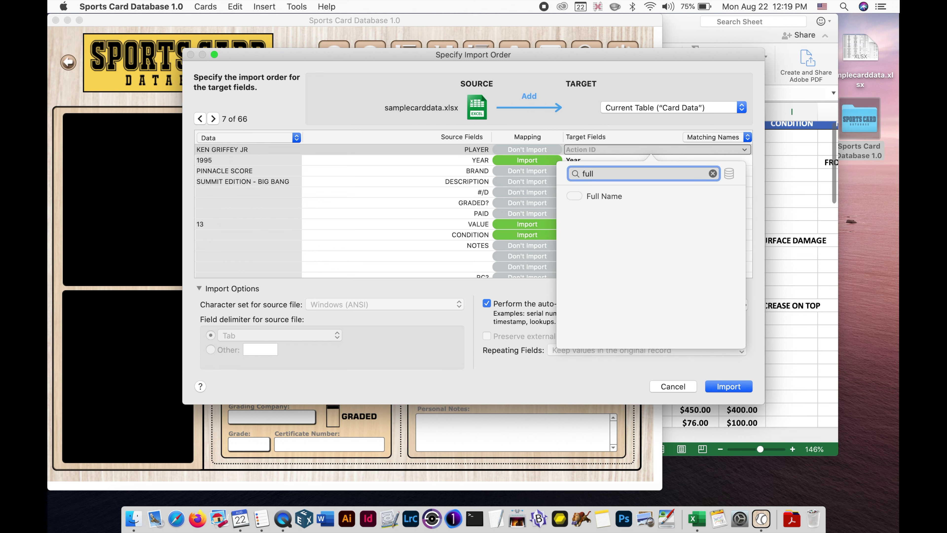
click(604, 196)
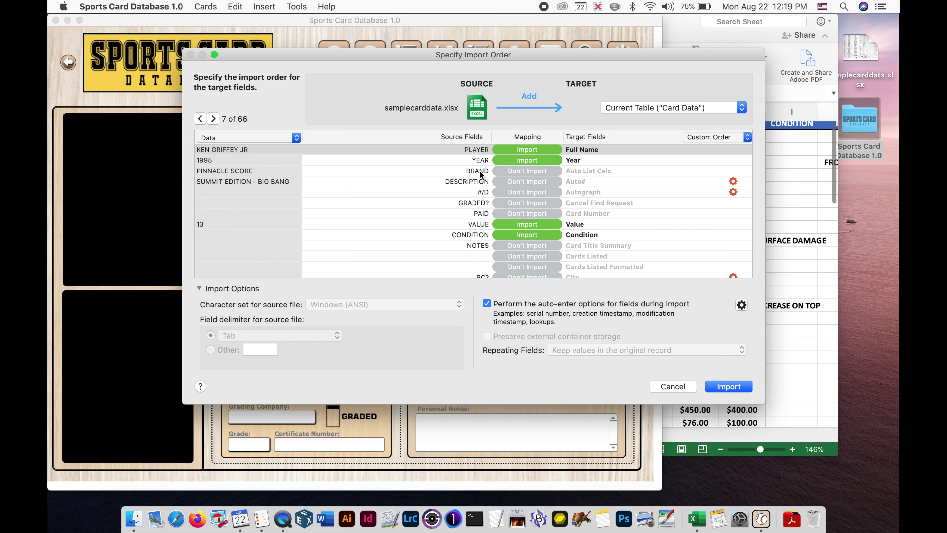
- Map the BRAND source field to the Manufacturer target field and DESCRIPTION to Card Notes
click(588, 170)
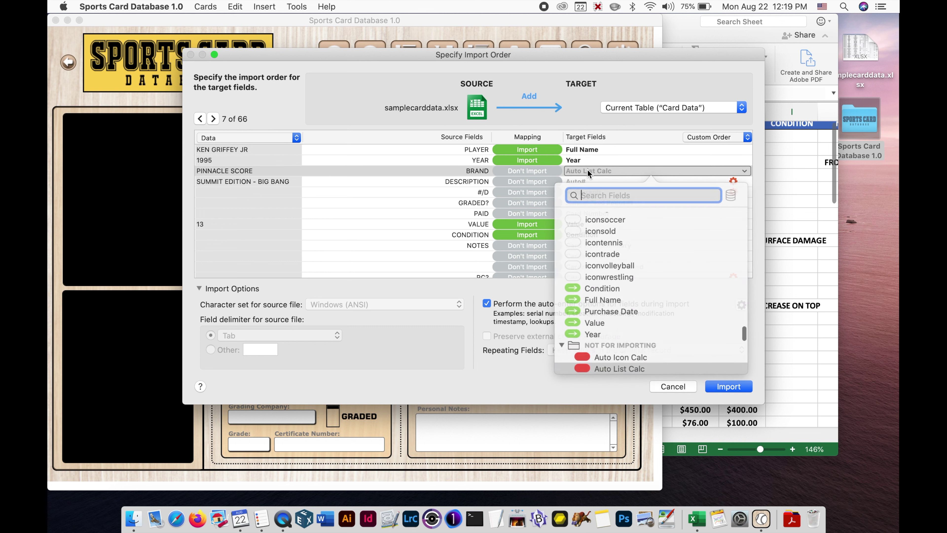
text(man)
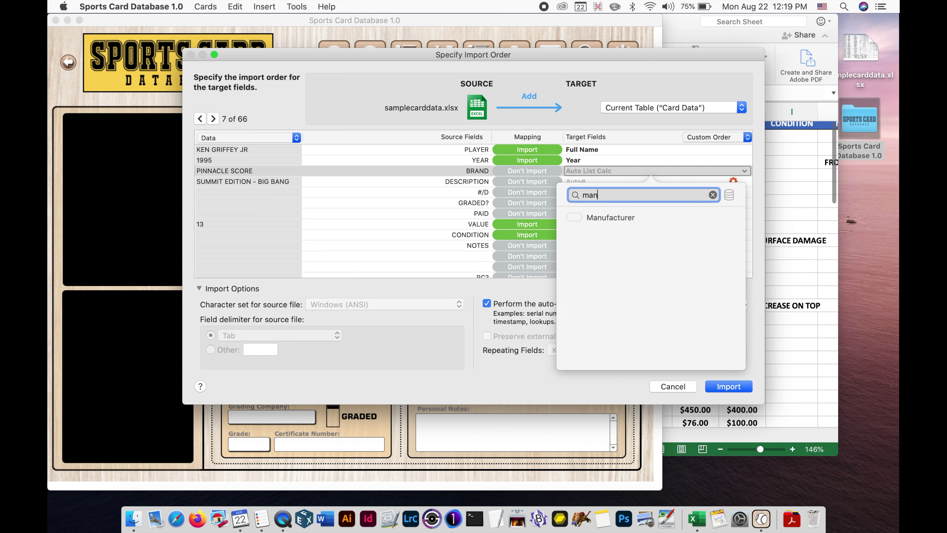
click(605, 217)
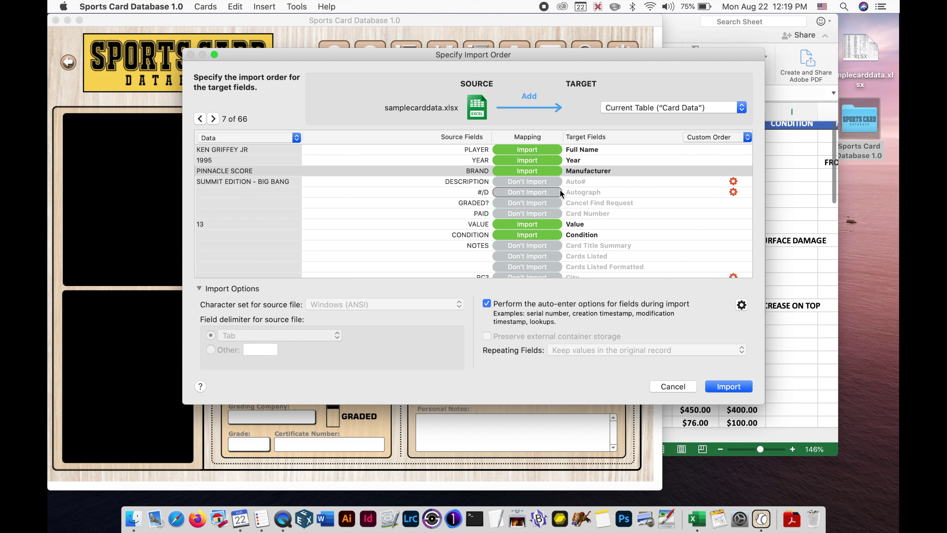
click(578, 182)
text(card)
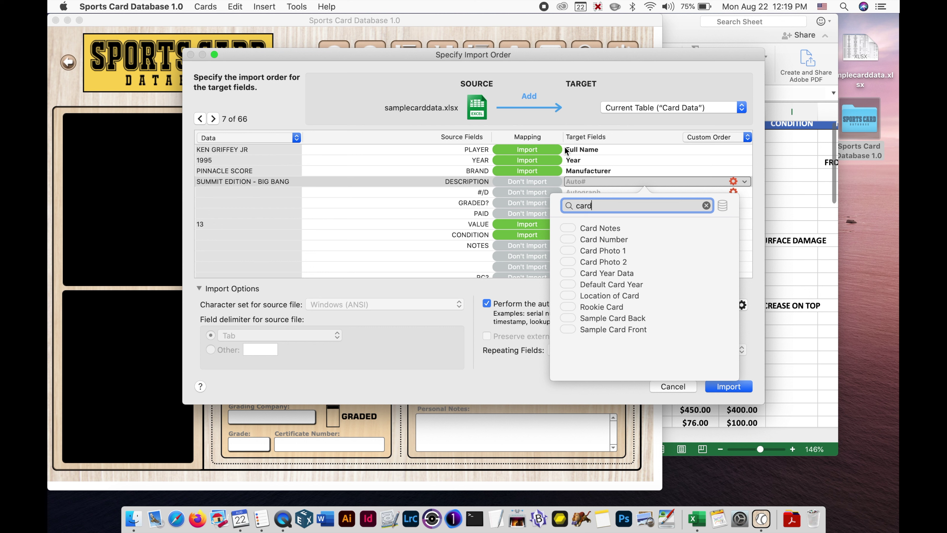
click(609, 227)
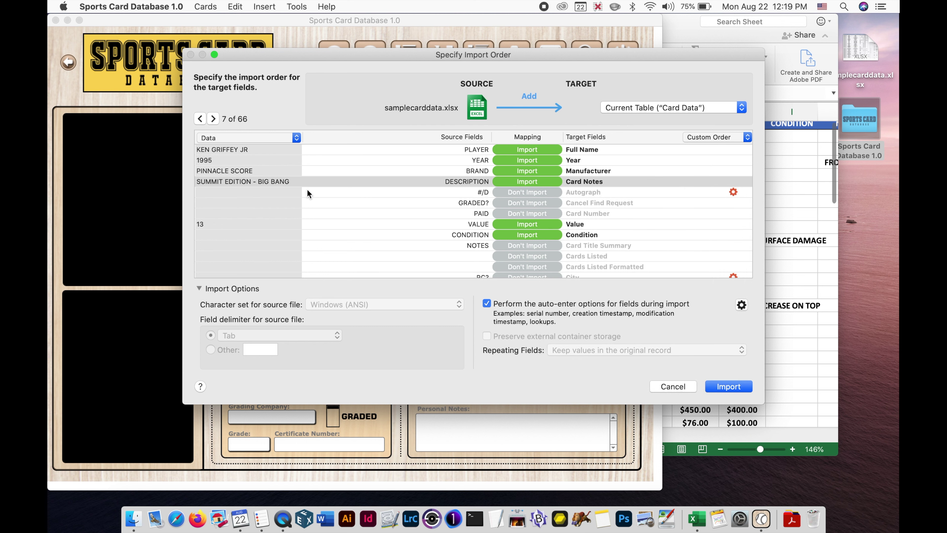
- Map the #/D source field to the Limited Numbering target field and GRADED? to Grade Combined
click(212, 119)
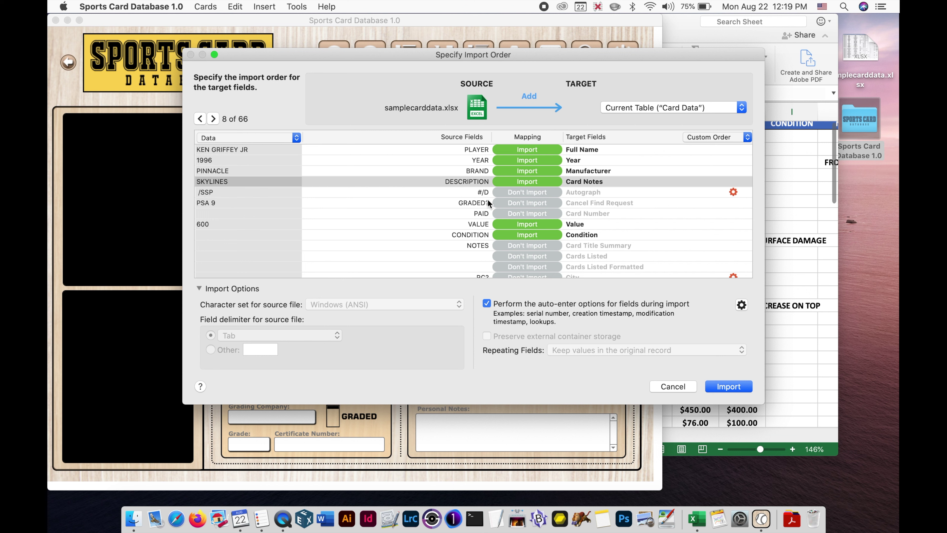
click(585, 192)
text(lim)
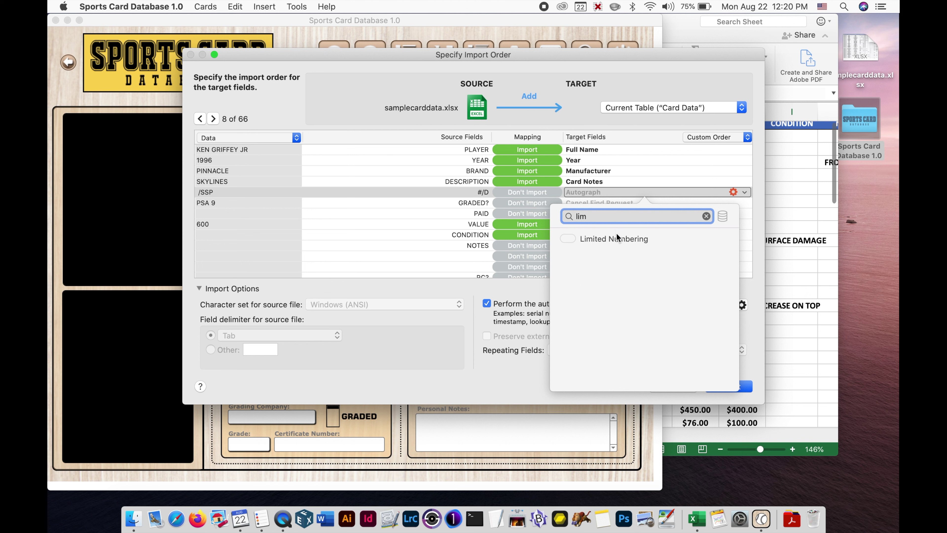
click(615, 238)
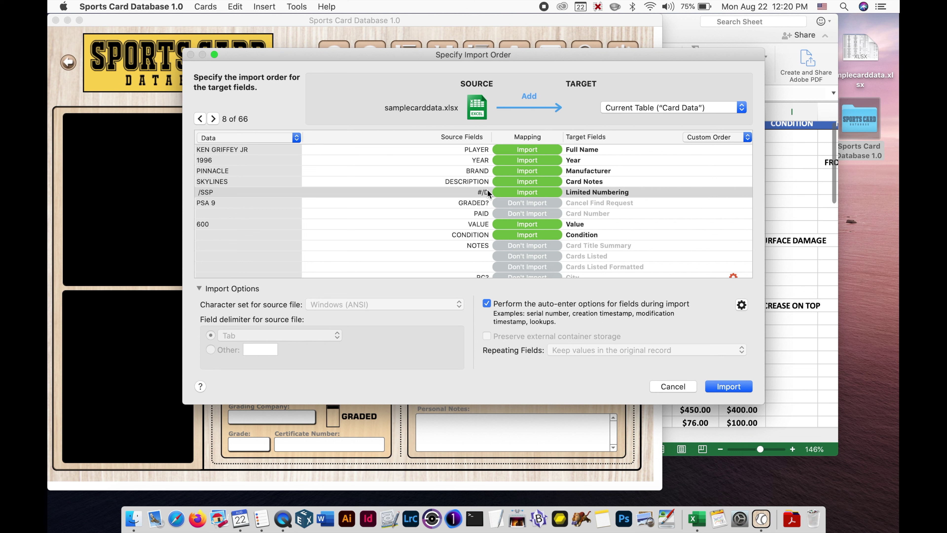
click(589, 205)
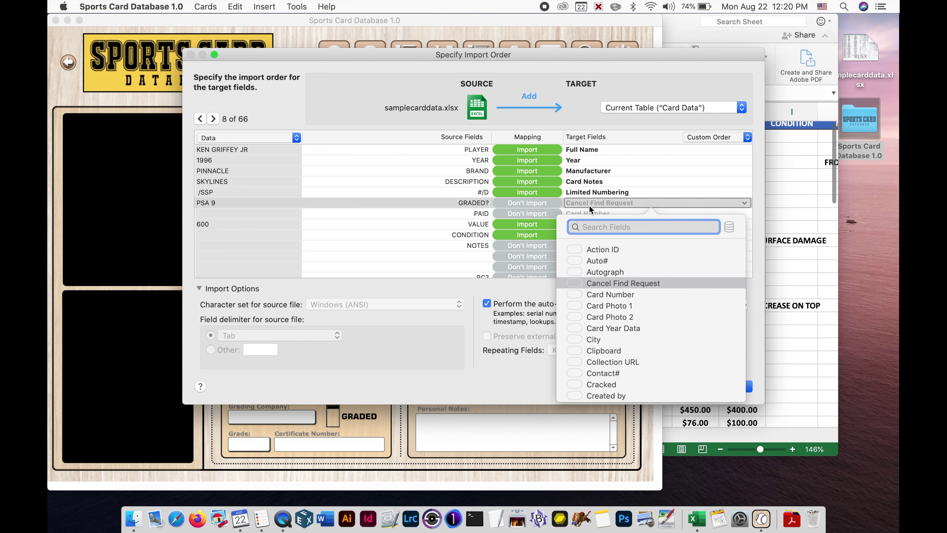
text(grade)
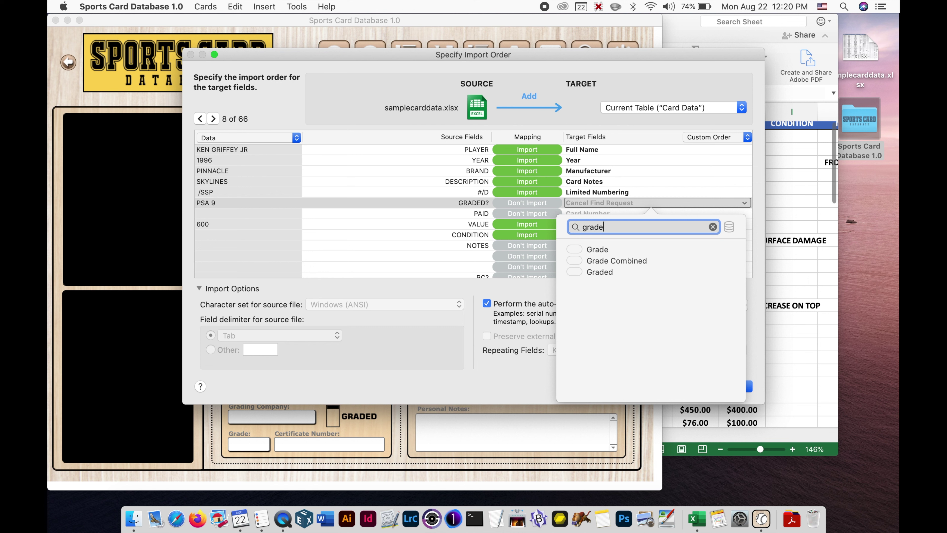
click(618, 260)
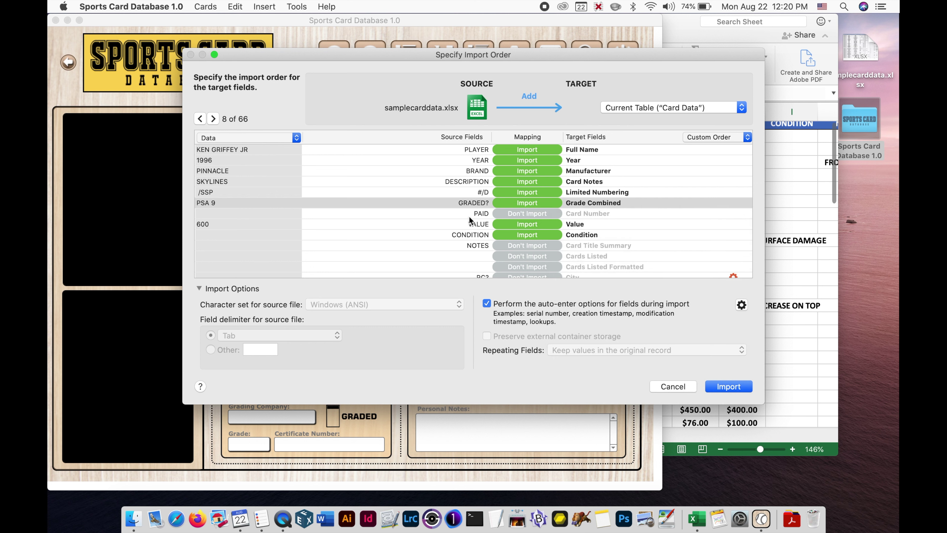
- Map the PAID source field to the Purchase Price target field
click(212, 119)
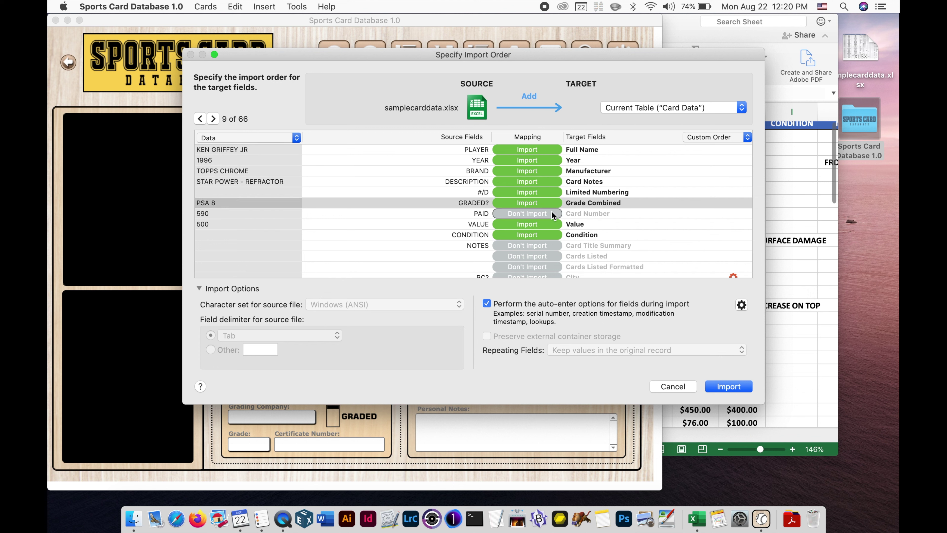
click(574, 214)
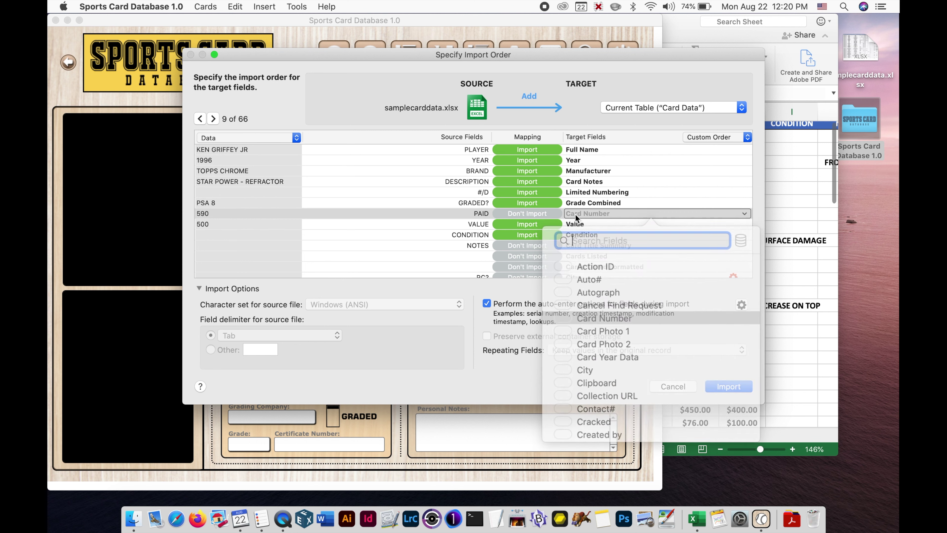
text(pa)
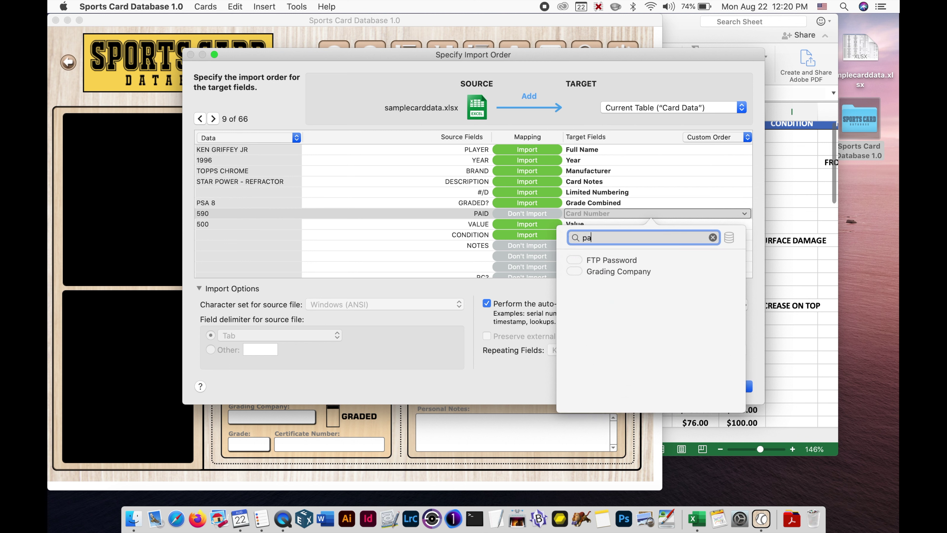
key(BackSpace)
key(BackSpace)
text(pu)
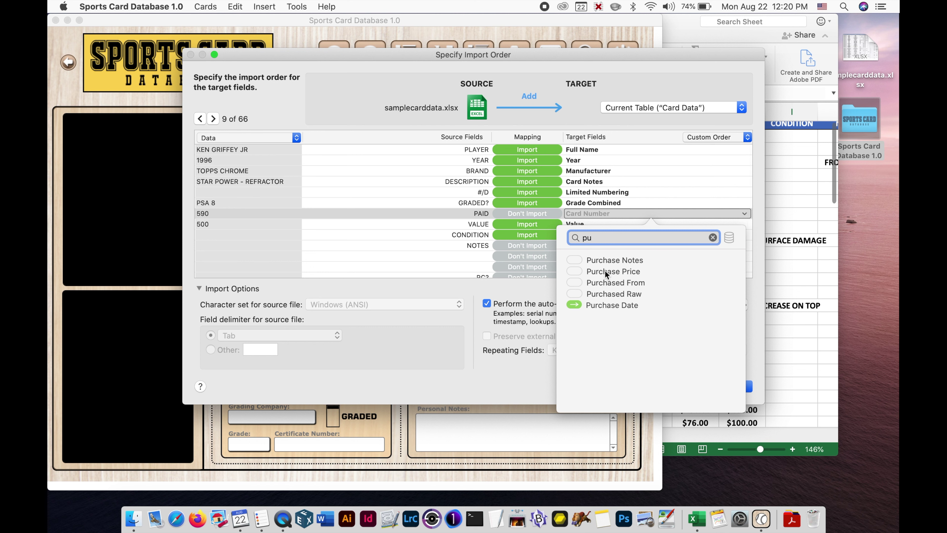
click(605, 270)
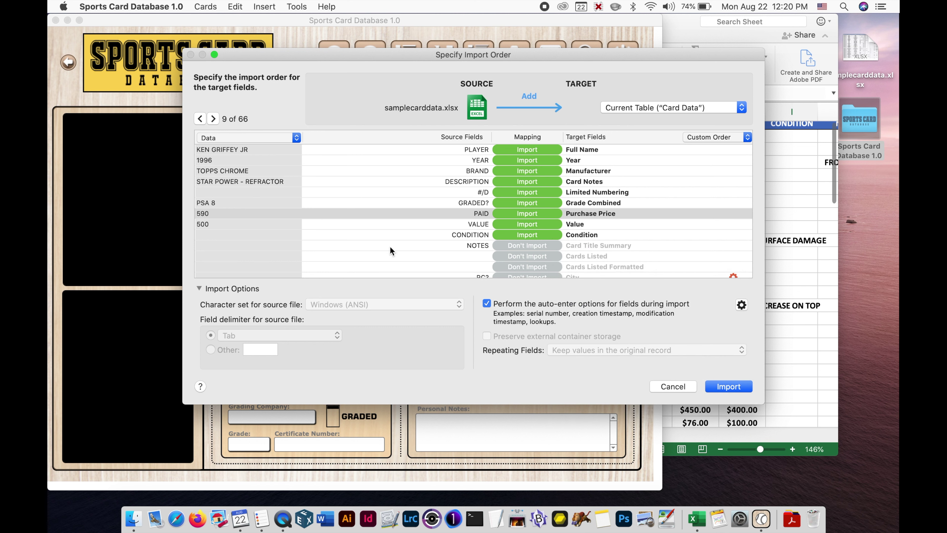
- Map the SOURCE source field to the Purchased From target field
scroll(402, 218, down, 3)
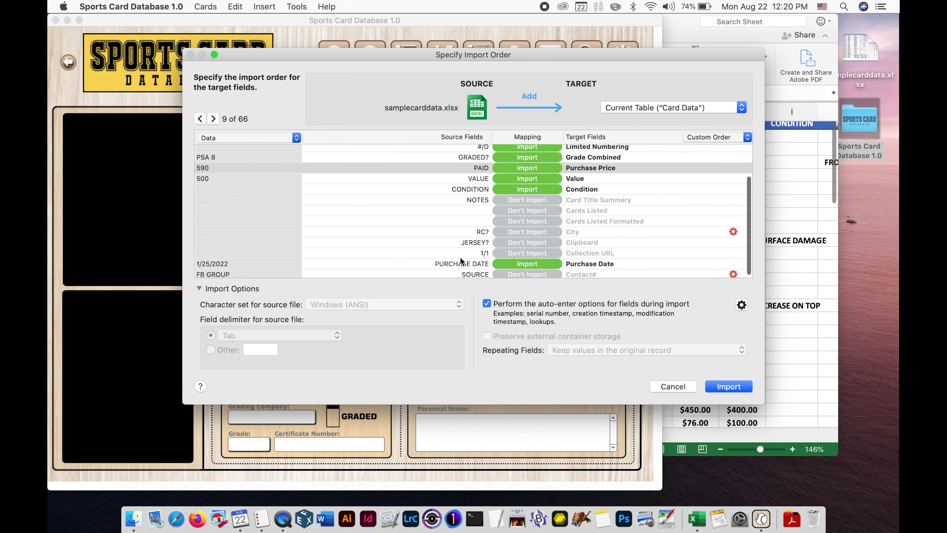
scroll(499, 266, down, 1)
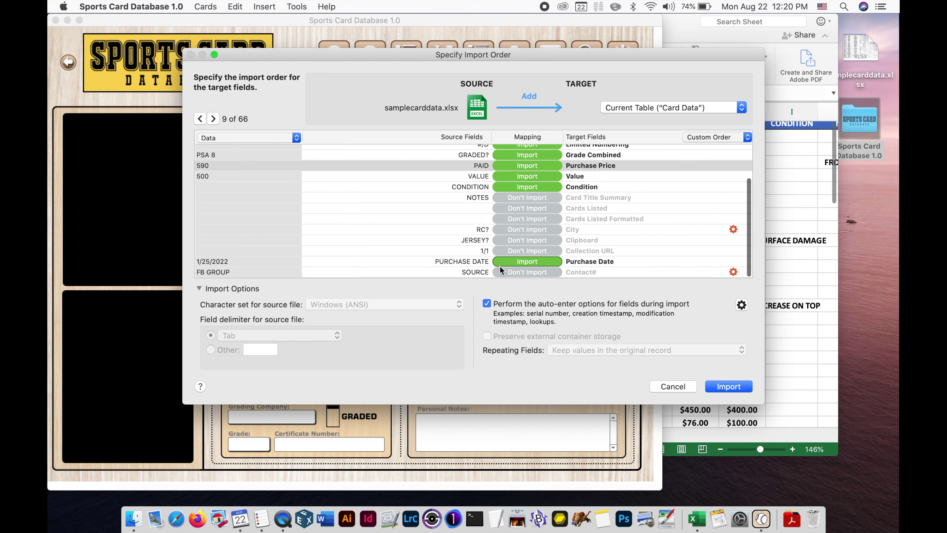
click(576, 273)
text(from)
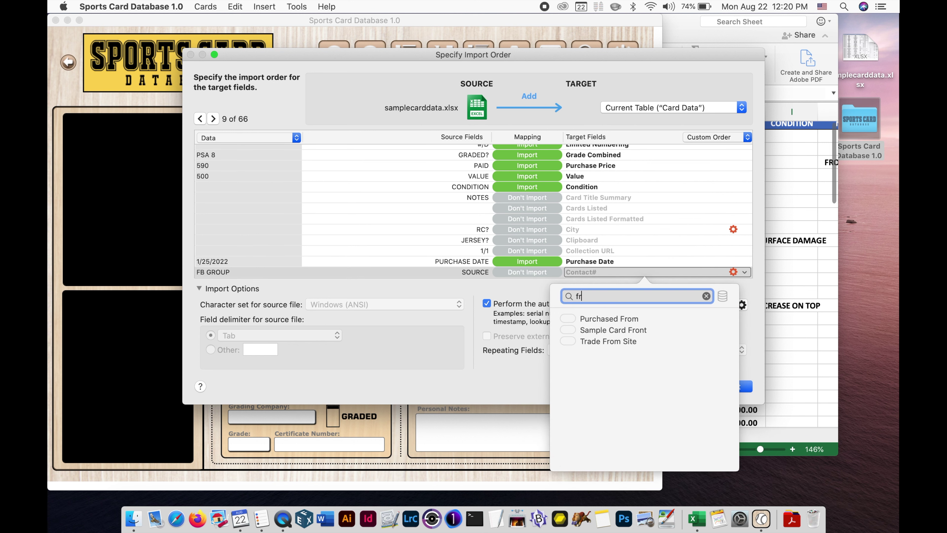
click(602, 316)
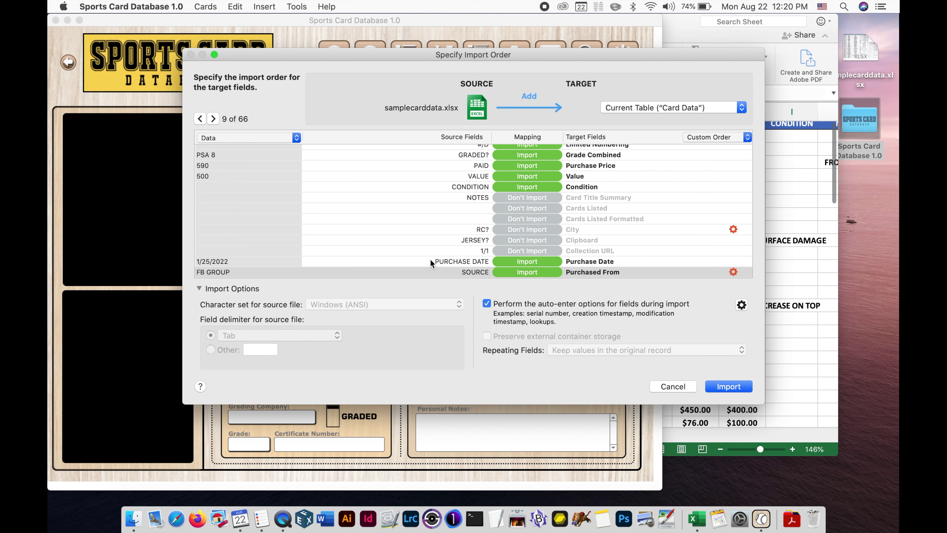
- Browse through the source records, ending on record 29, to check the data beside the remaining unmapped fields
click(212, 119)
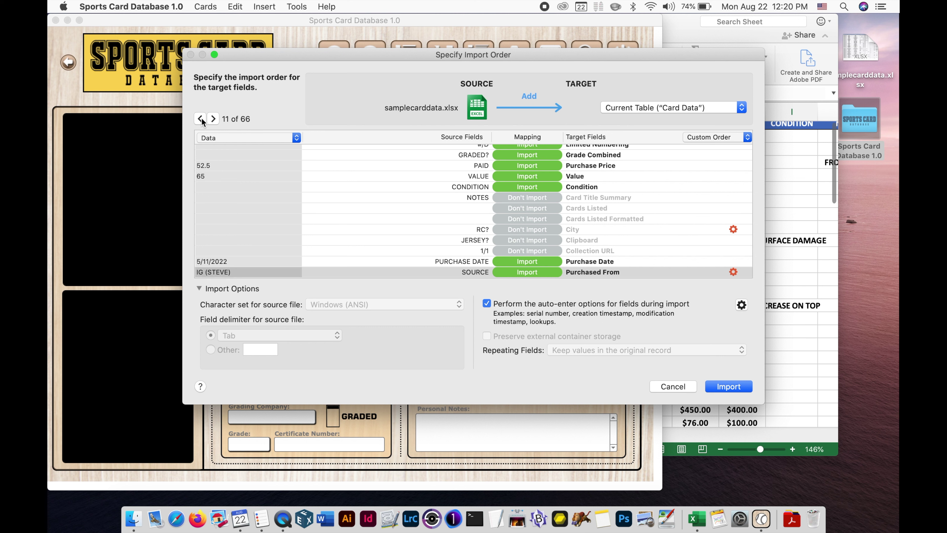
click(213, 118)
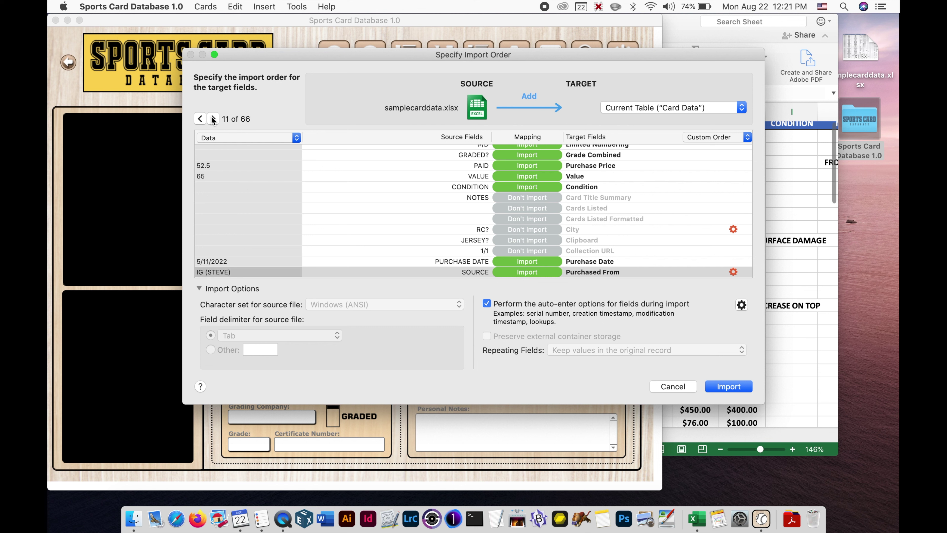
click(213, 119)
click(213, 118)
click(213, 118)
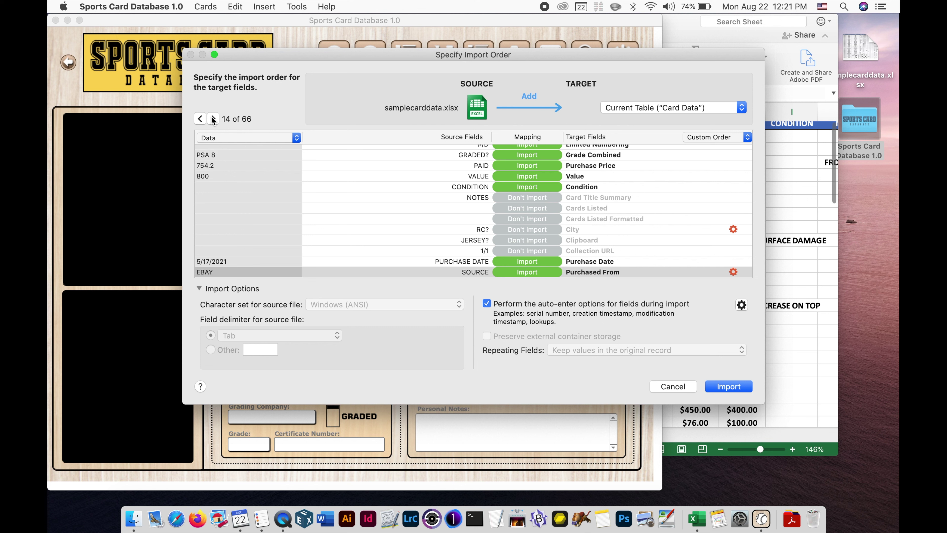
click(213, 119)
click(213, 118)
click(212, 118)
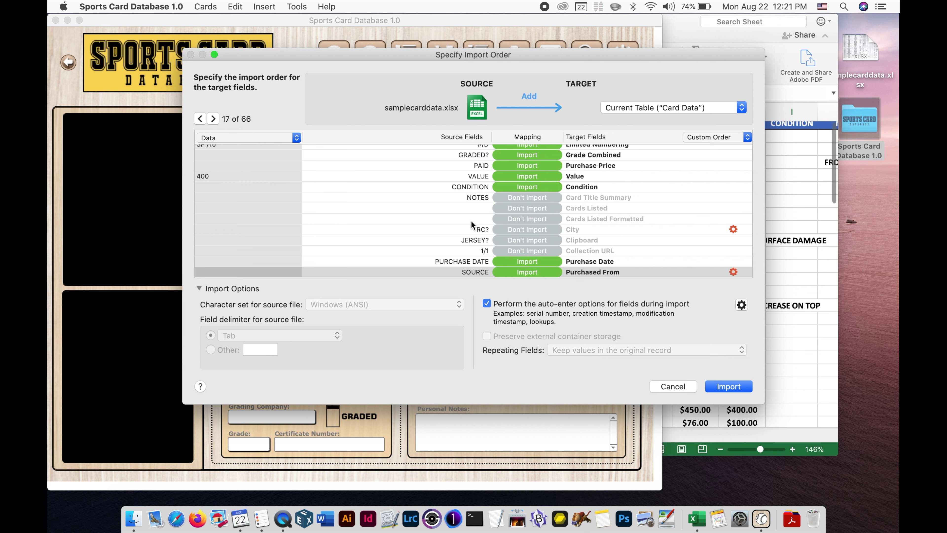
click(213, 119)
click(213, 119)
click(213, 119)
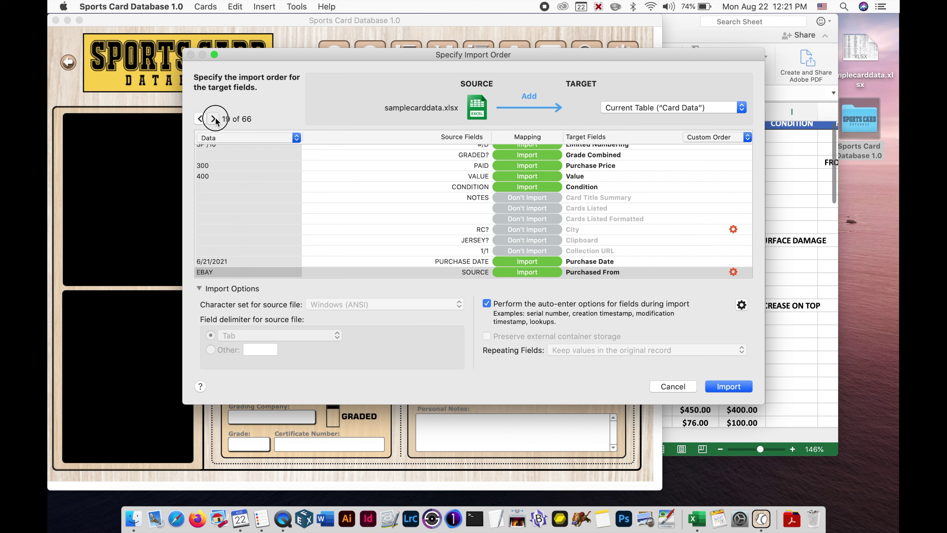
click(213, 119)
click(213, 119)
click(213, 119)
click(213, 119)
click(214, 119)
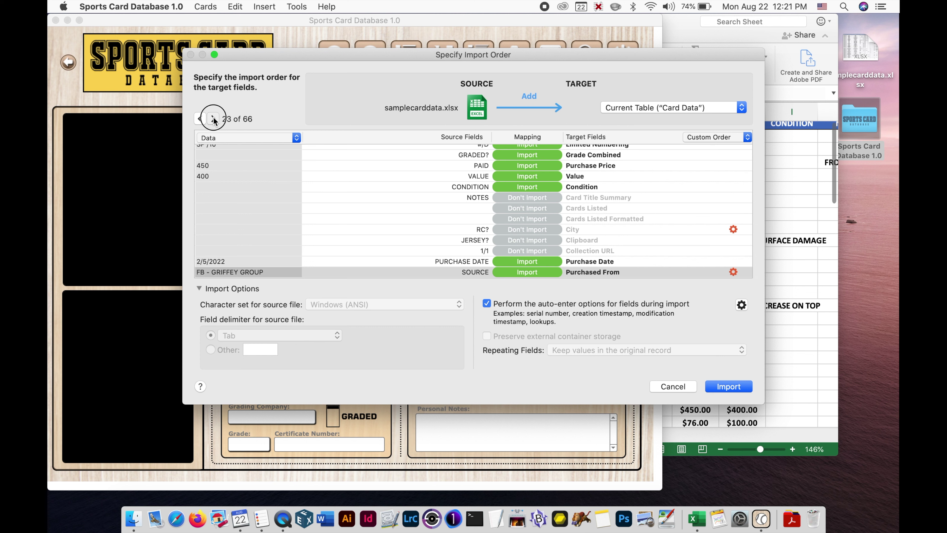
click(213, 118)
double_click(214, 119)
double_click(213, 119)
click(214, 118)
double_click(213, 118)
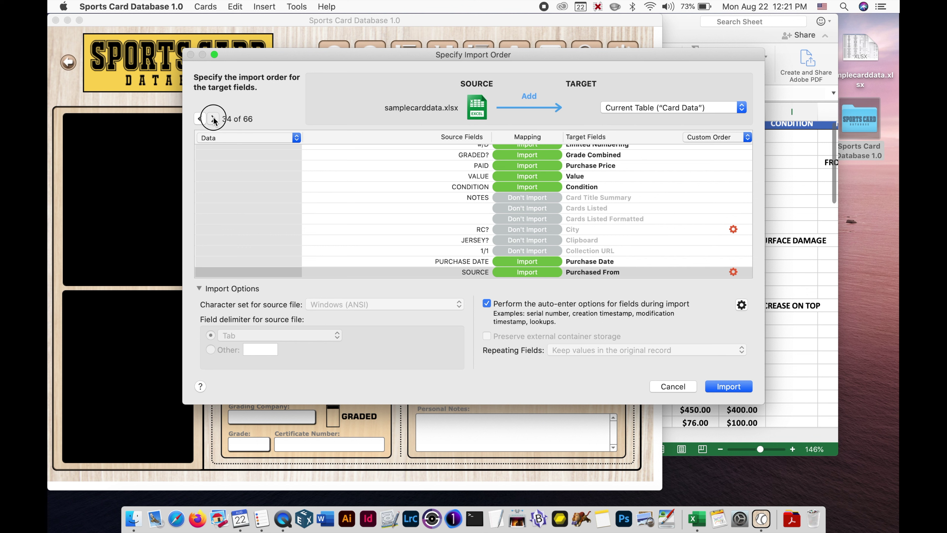
double_click(213, 118)
click(203, 119)
click(203, 119)
click(203, 119)
click(203, 119)
click(203, 119)
click(203, 119)
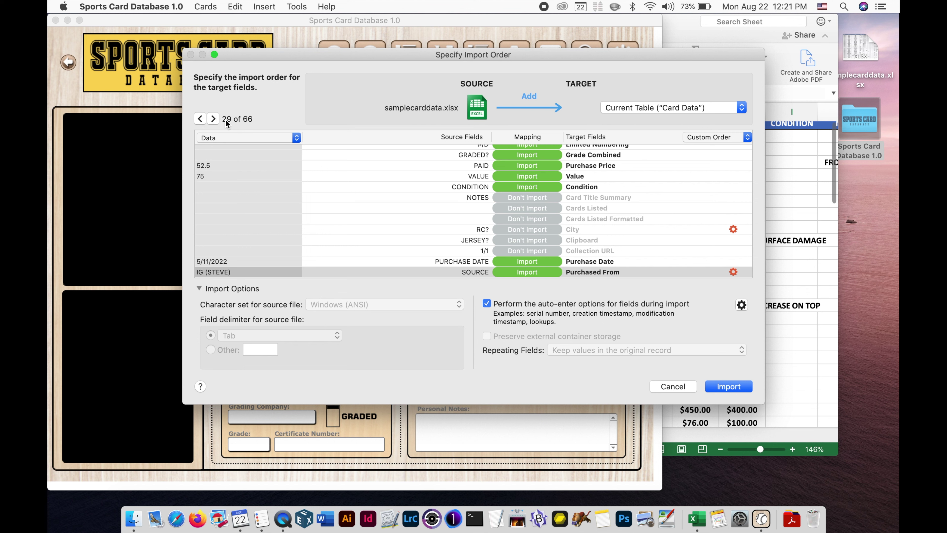
- Import the spreadsheet records using the completed field mapping and close the import summary
scroll(520, 207, up, 5)
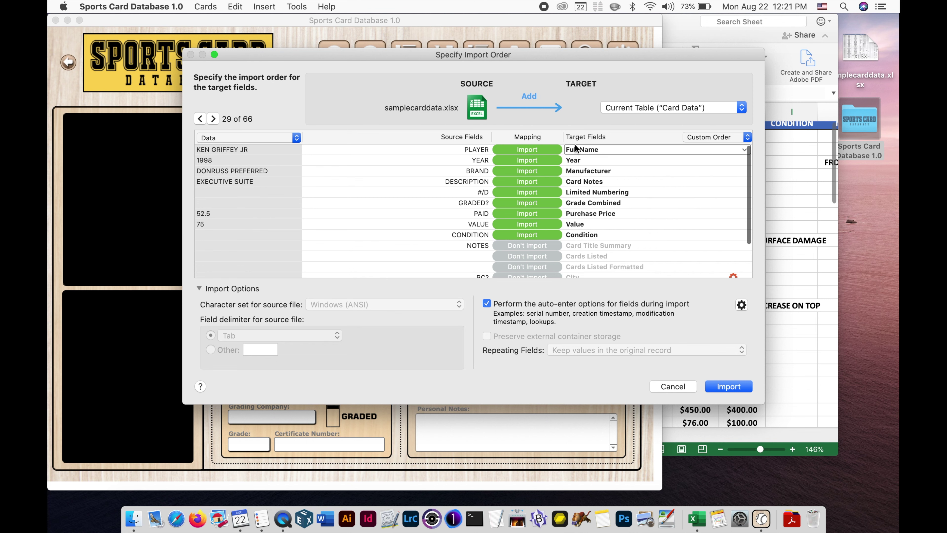
click(729, 386)
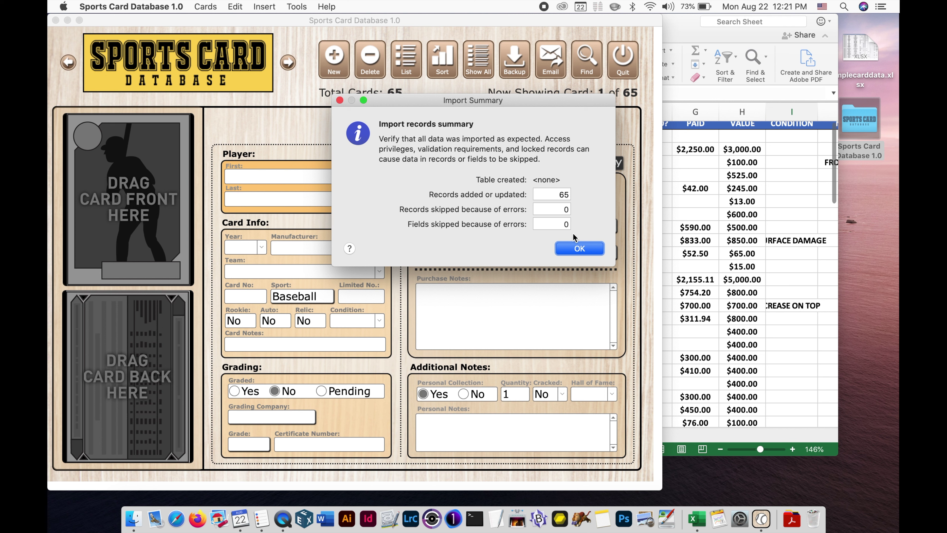
click(588, 254)
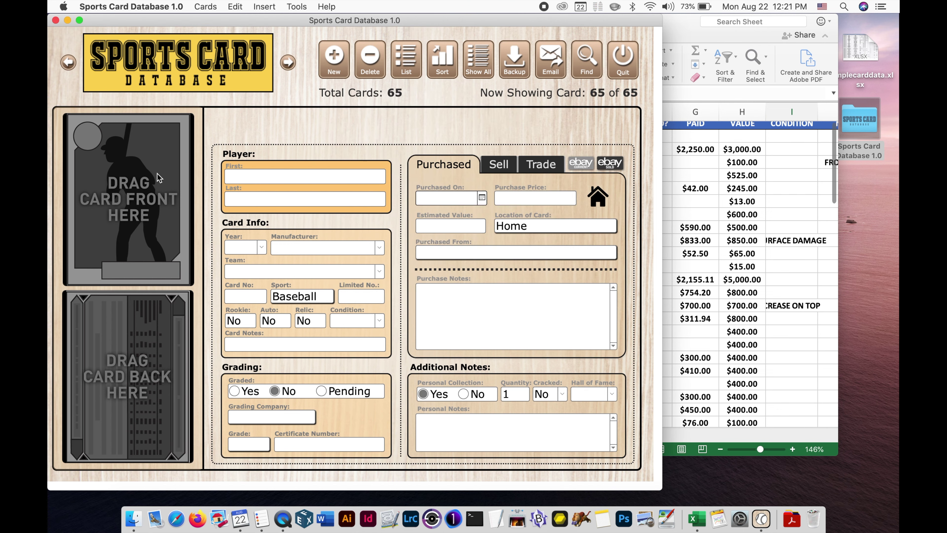
- Switch to the samplecarddata workbook in Excel and examine the last card rows and the rows just below them
click(681, 35)
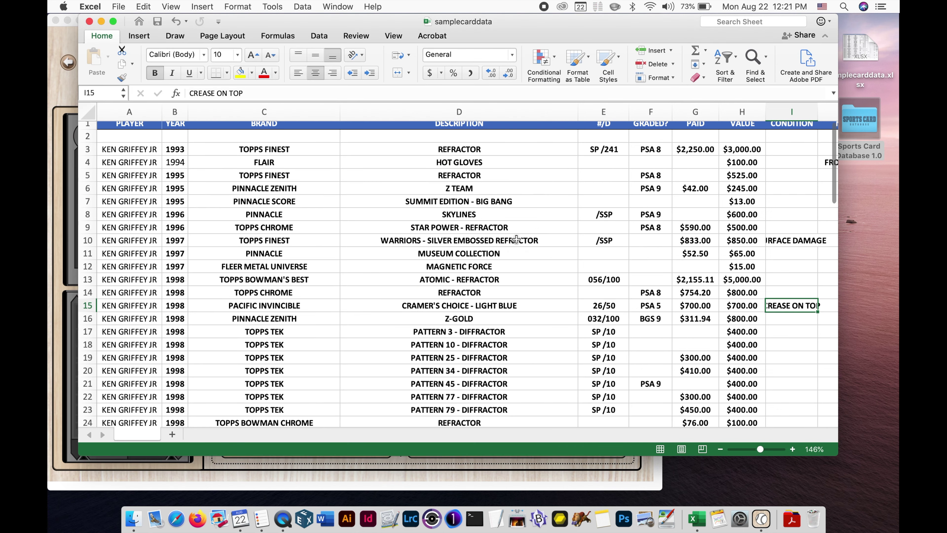
scroll(516, 241, right, 5)
scroll(515, 241, down, 4)
scroll(516, 241, down, 15)
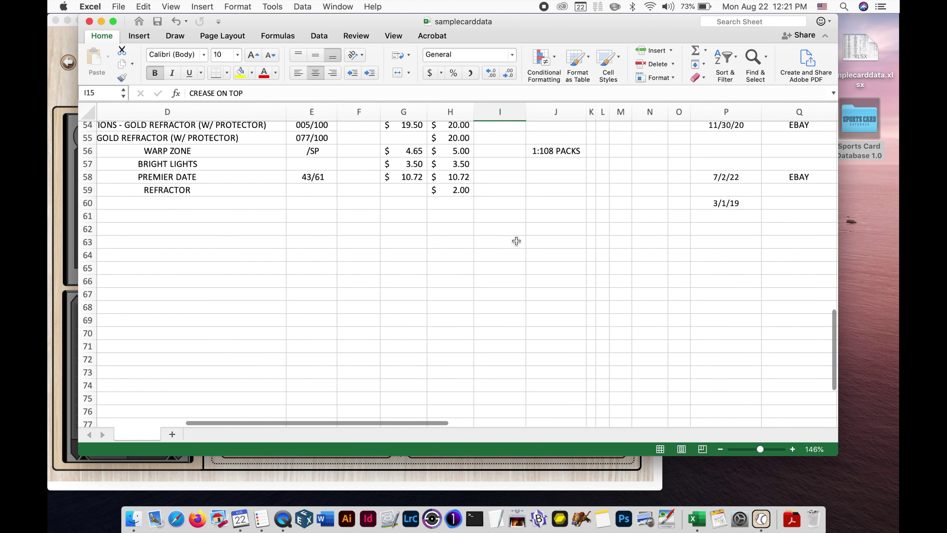
scroll(515, 240, left, 4)
scroll(515, 241, up, 8)
scroll(516, 240, up, 2)
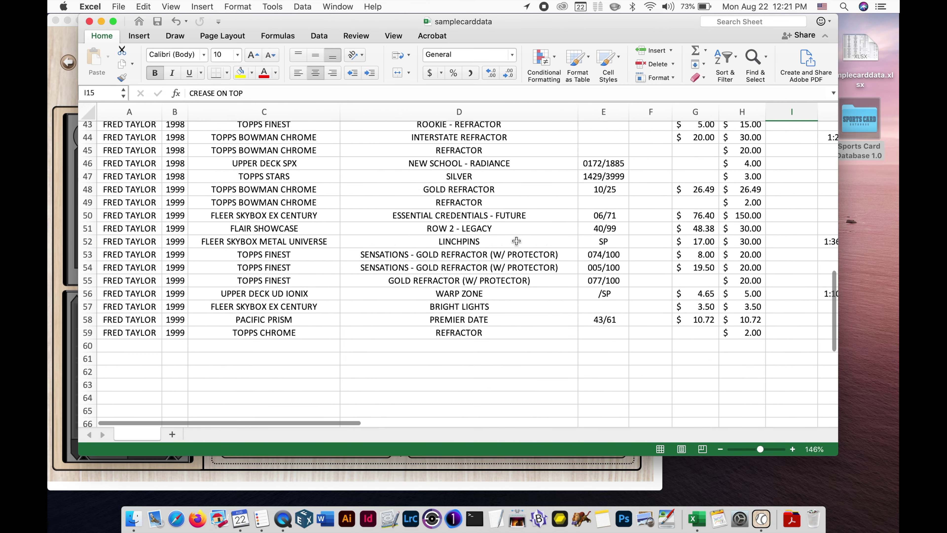
scroll(516, 241, down, 2)
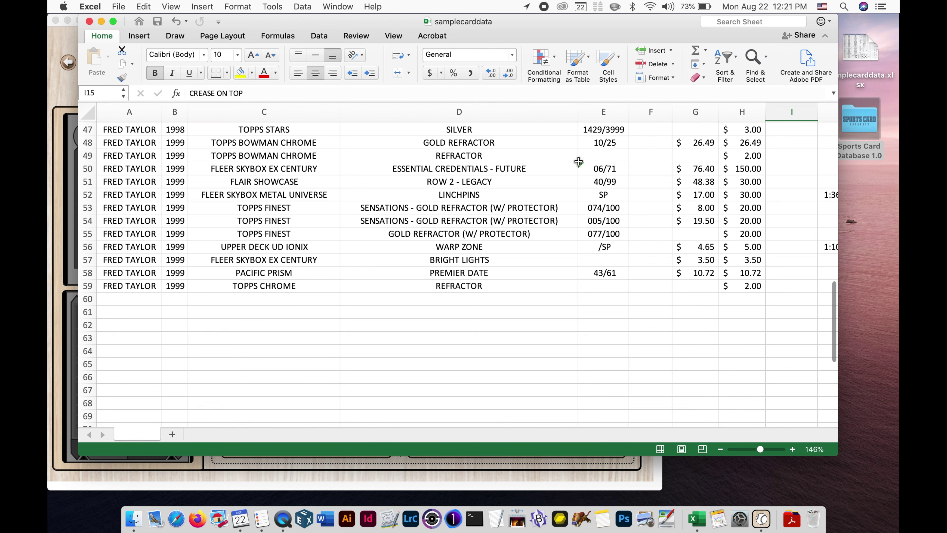
- Switch back to Sports Card Database and delete the blank card record at the start of the card list
click(466, 471)
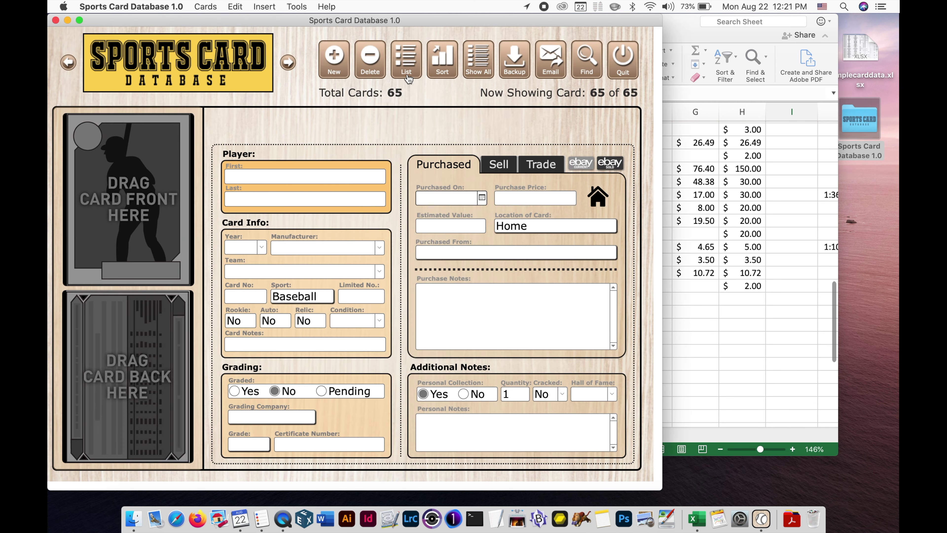
click(405, 58)
scroll(309, 222, up, 10)
scroll(308, 220, up, 15)
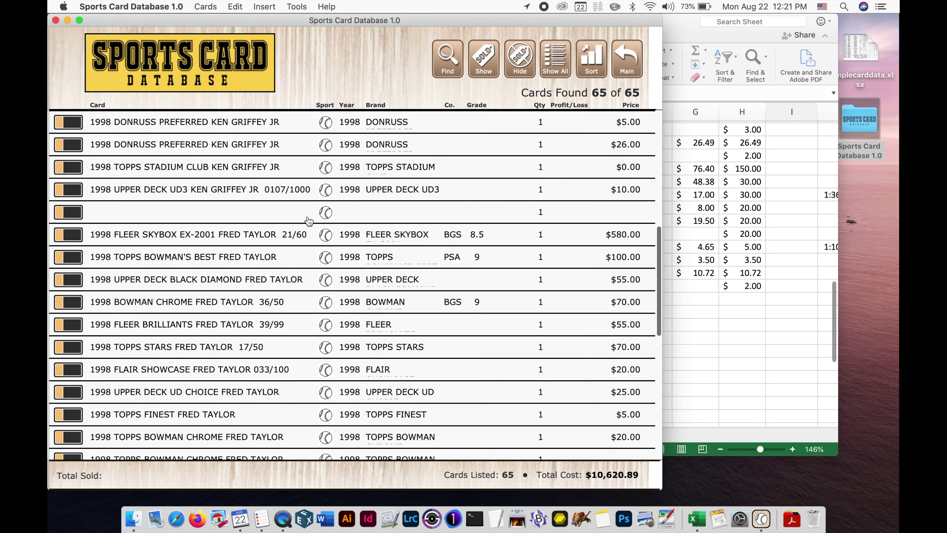
click(78, 125)
click(370, 67)
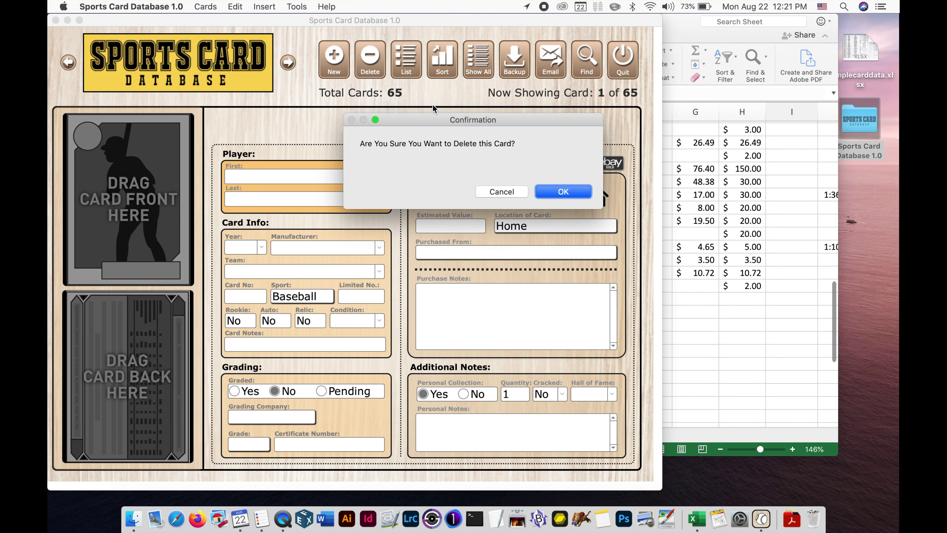
click(561, 191)
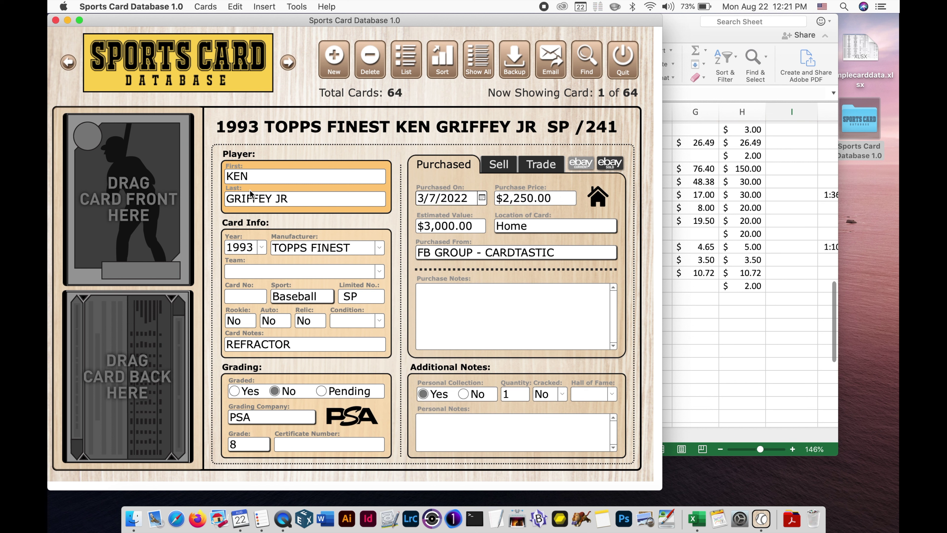
- Compare the first imported Ken Griffey Jr records with the top rows of the samplecarddata workbook in Excel
click(699, 98)
scroll(372, 169, up, 15)
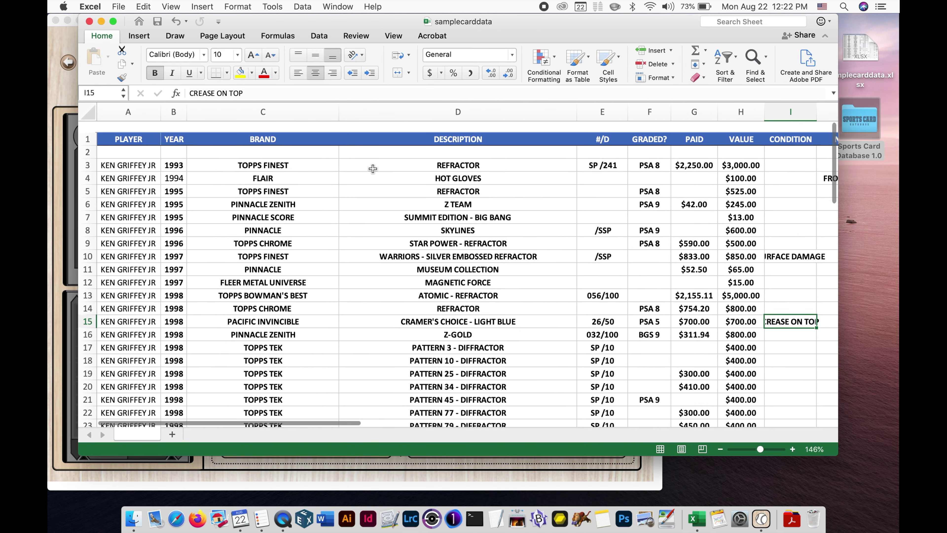
scroll(373, 168, down, 1)
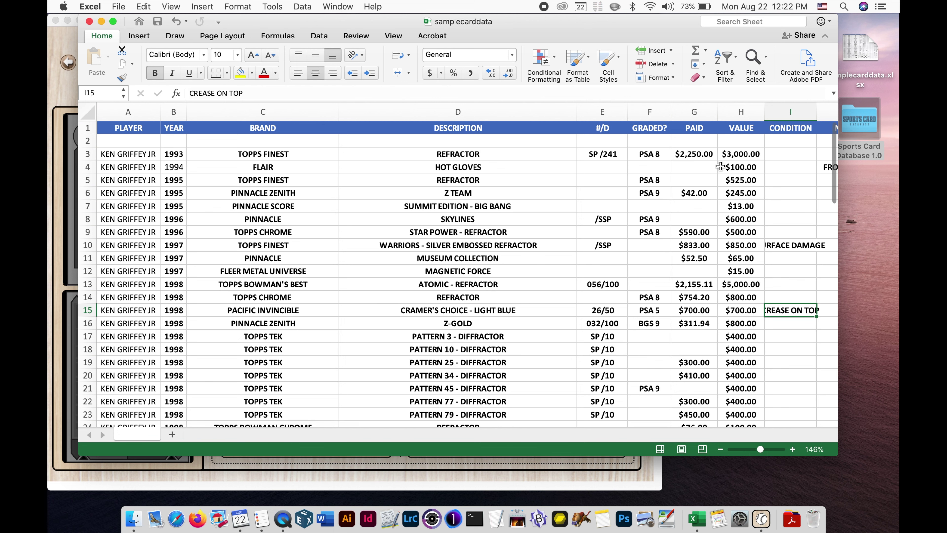
click(422, 474)
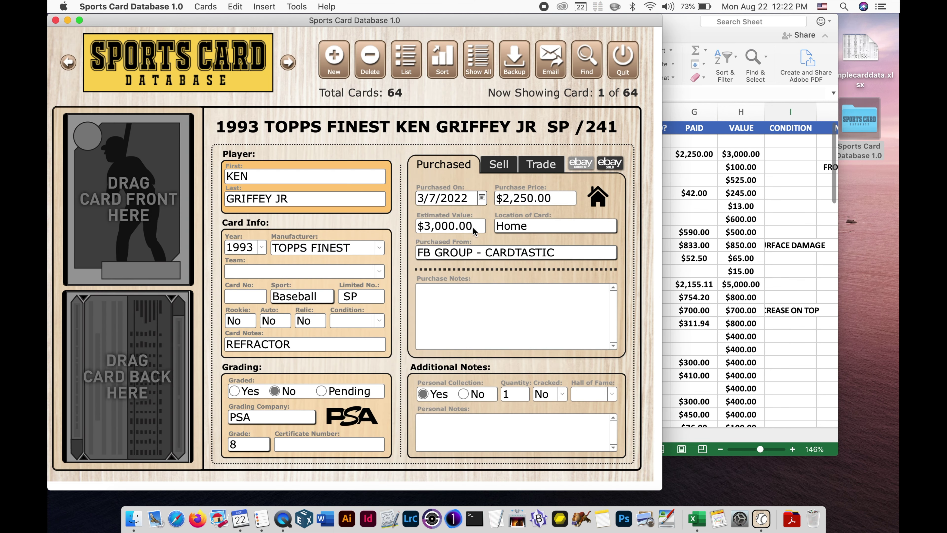
click(288, 62)
click(288, 63)
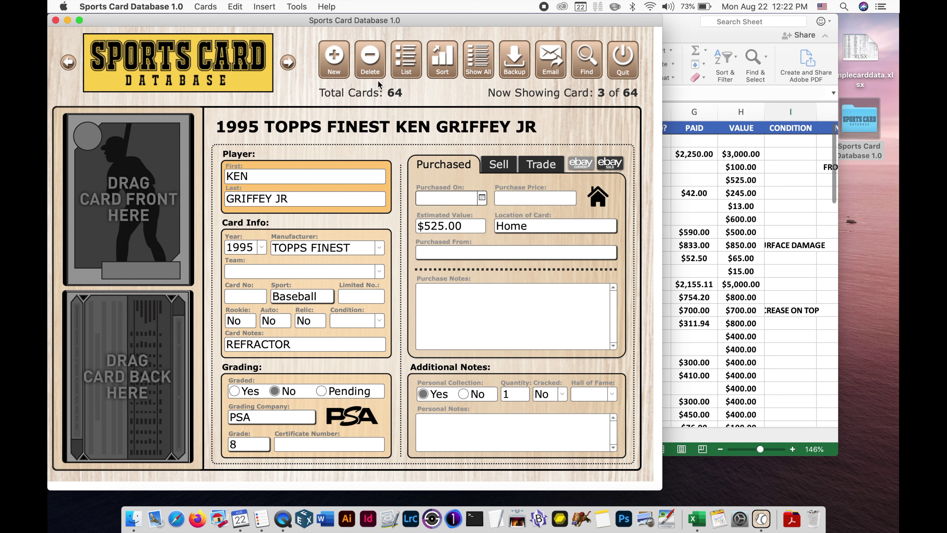
- Delete the blank card record between the last Ken Griffey Jr card and the first Fred Taylor card
click(405, 72)
scroll(316, 138, down, 15)
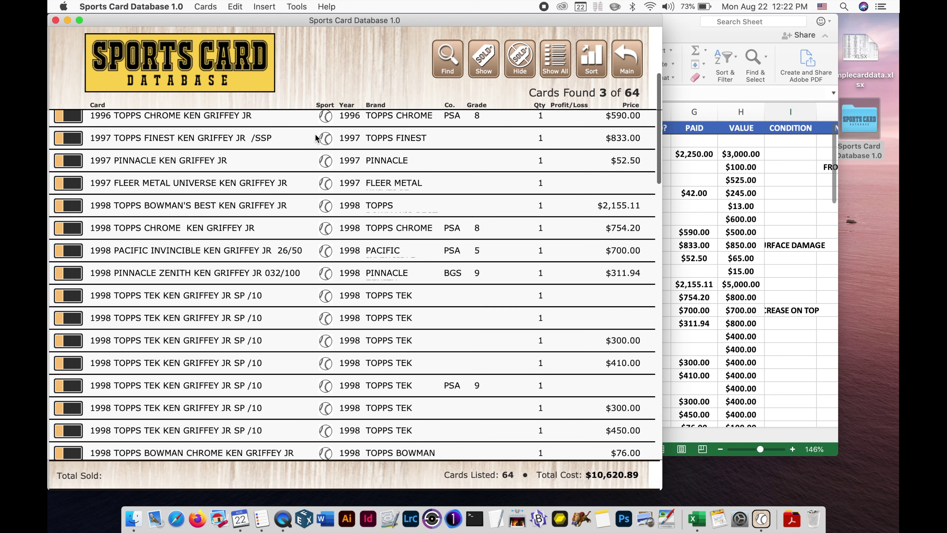
scroll(316, 138, down, 10)
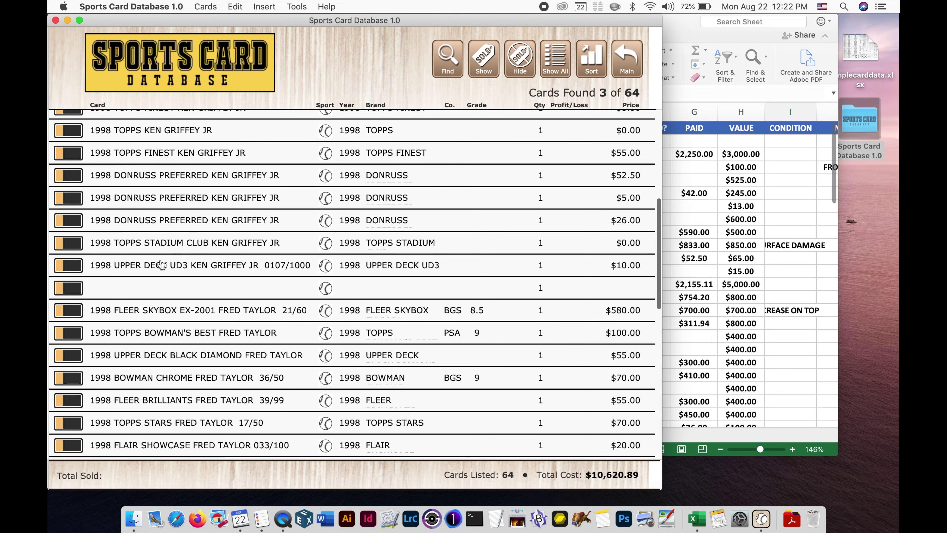
click(82, 293)
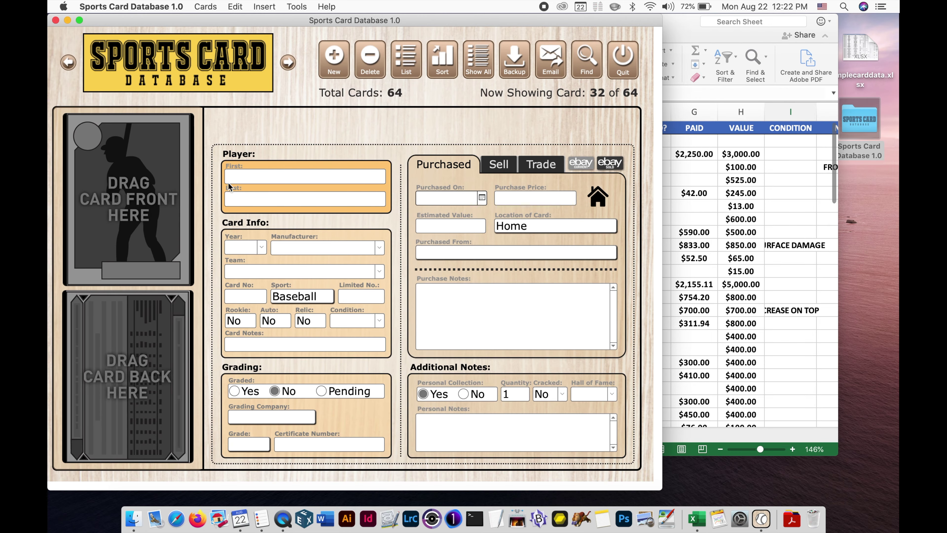
click(369, 61)
click(554, 191)
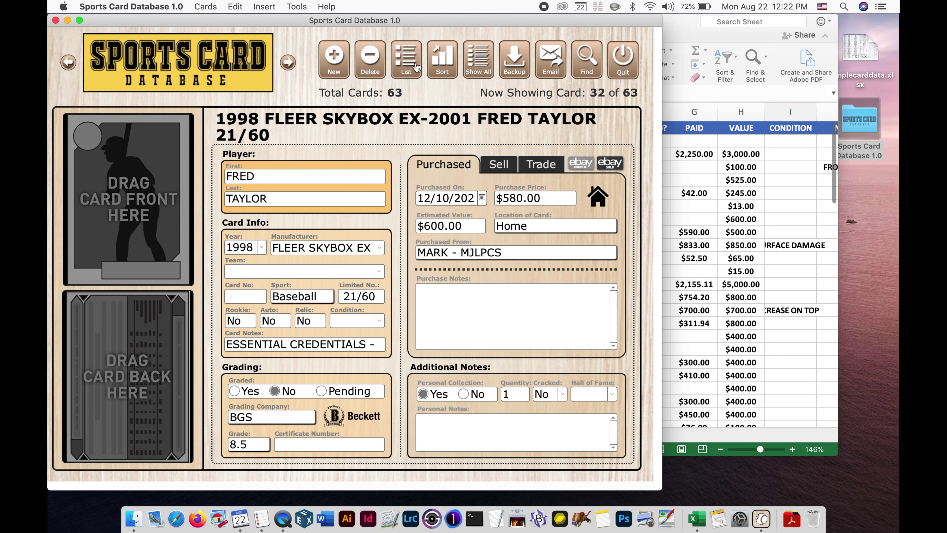
- Delete the seven blank card records after the 1999 Topps Chrome Fred Taylor card at the end of the list
click(406, 60)
scroll(340, 142, down, 10)
scroll(340, 141, down, 15)
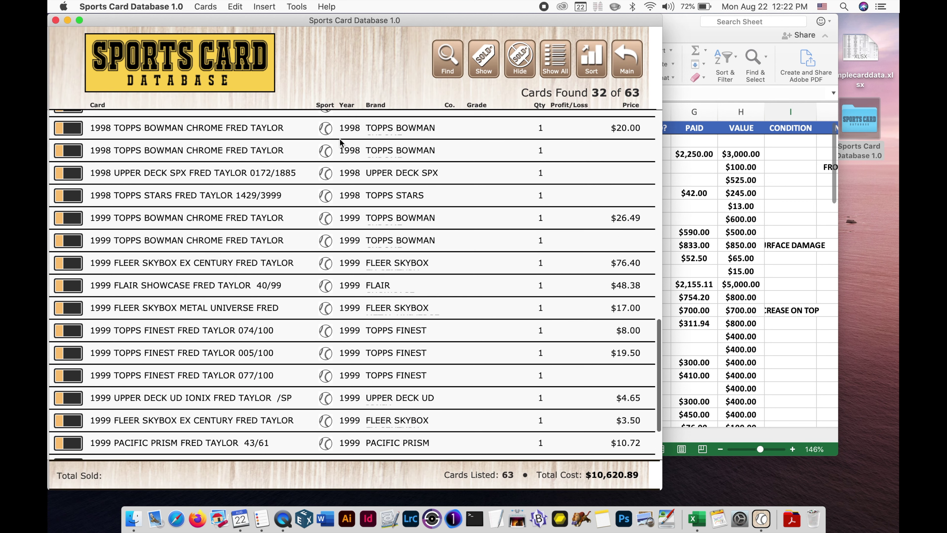
click(71, 446)
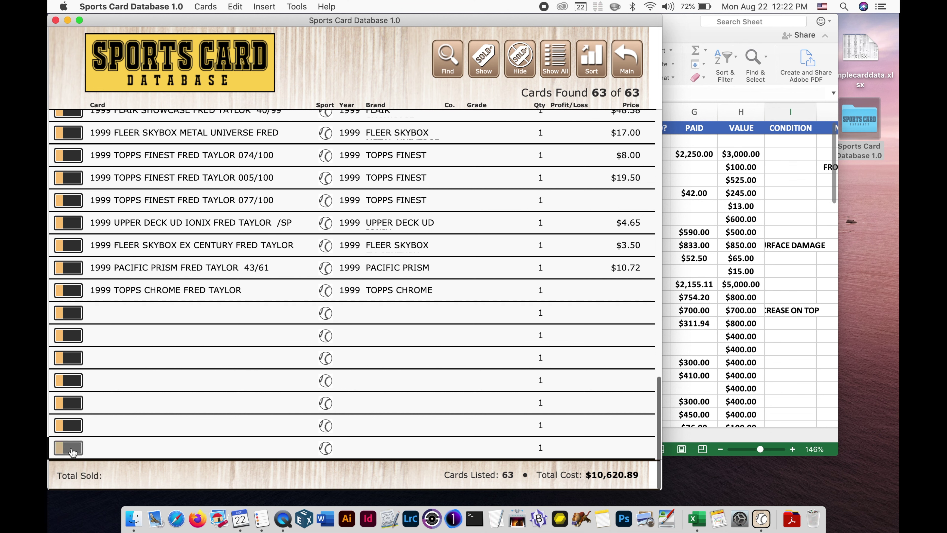
click(370, 59)
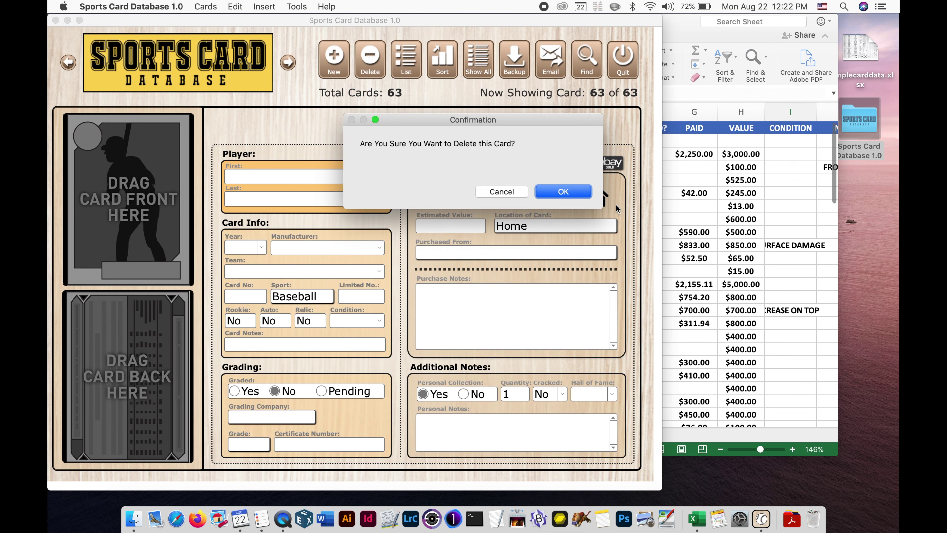
click(566, 191)
click(370, 62)
click(559, 190)
click(370, 69)
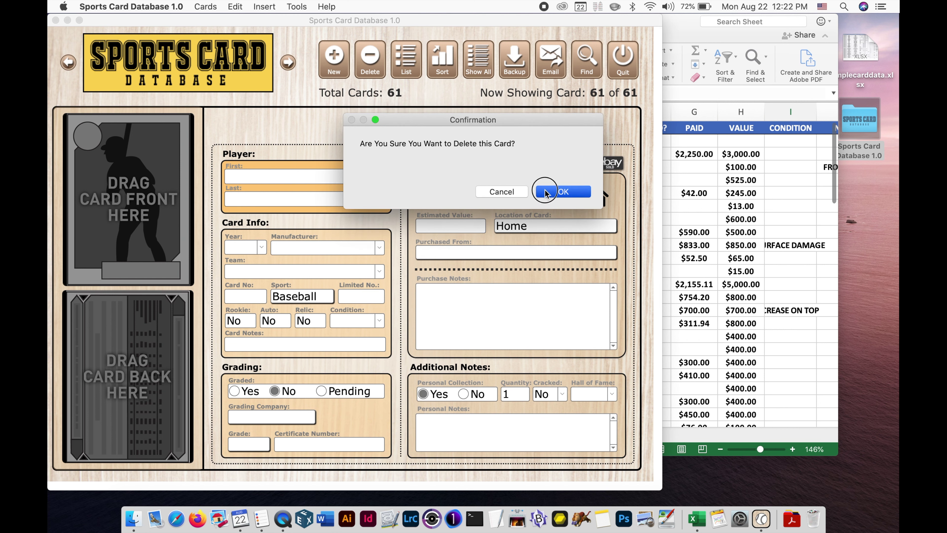
click(558, 190)
click(369, 61)
click(562, 192)
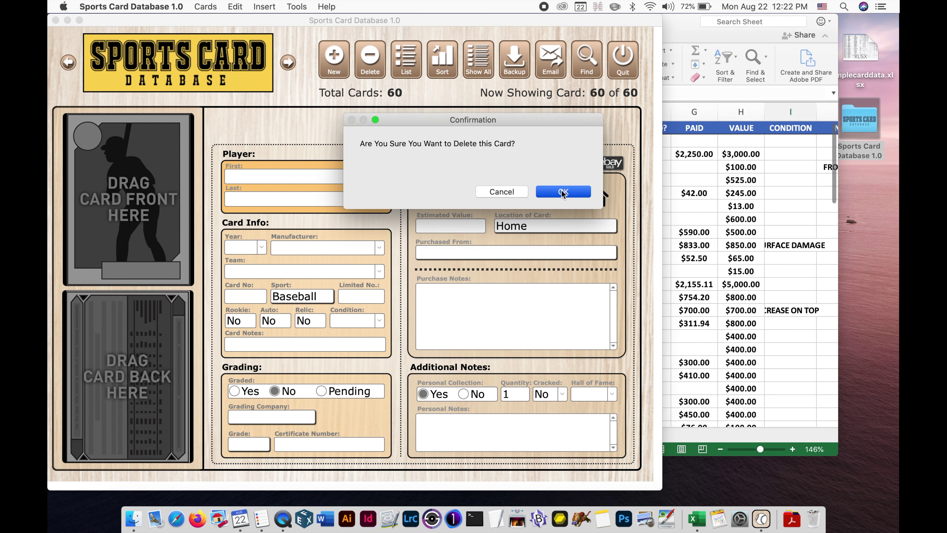
click(377, 71)
click(556, 192)
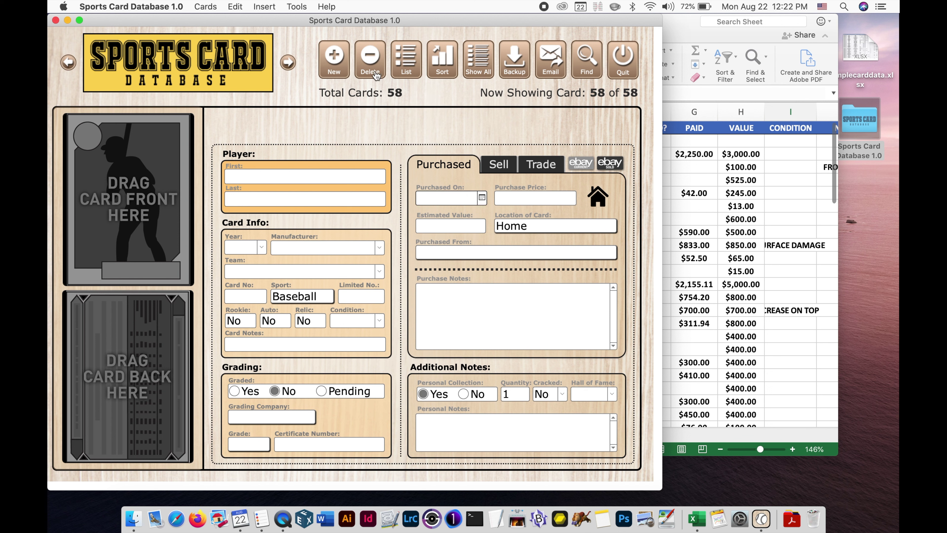
click(373, 73)
click(561, 197)
click(373, 73)
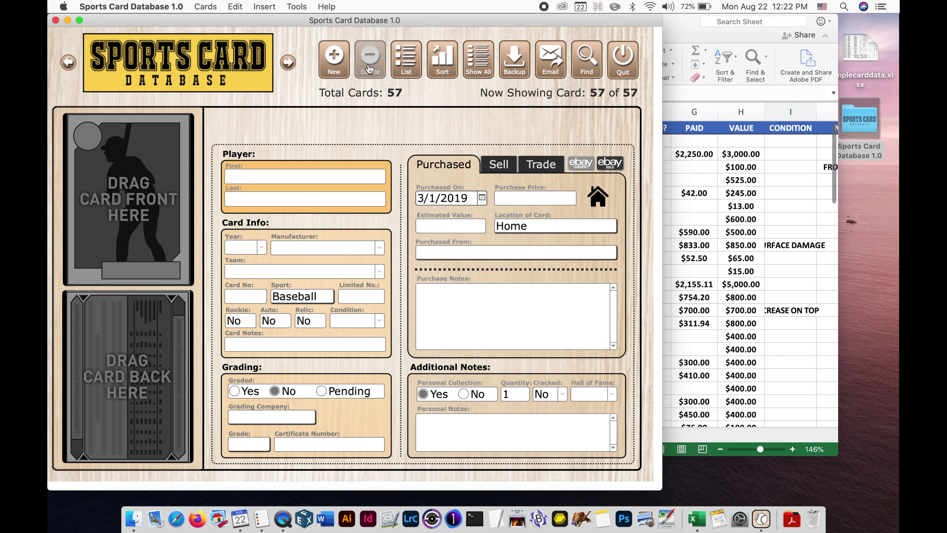
click(555, 194)
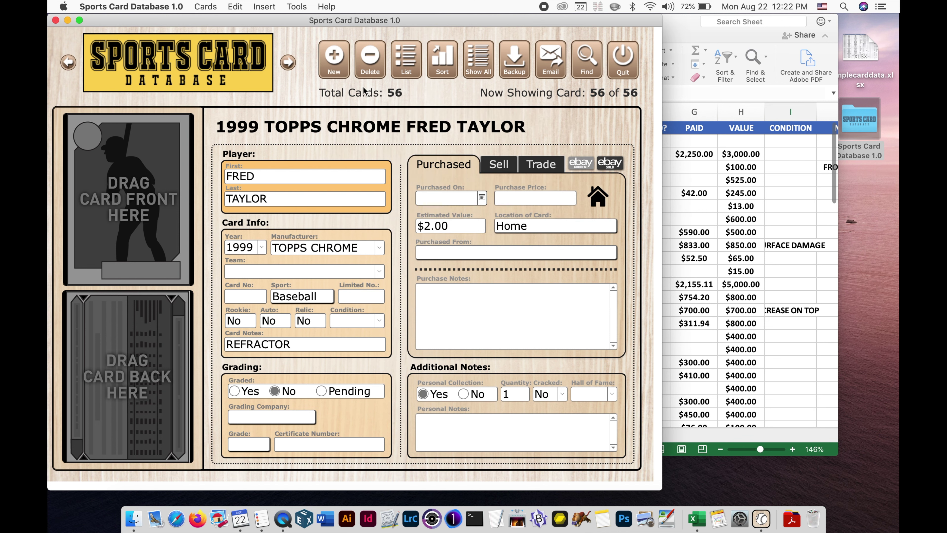
- View the 1993 Topps Finest Ken Griffey Jr card record and compare it with its row in the Excel workbook
click(412, 63)
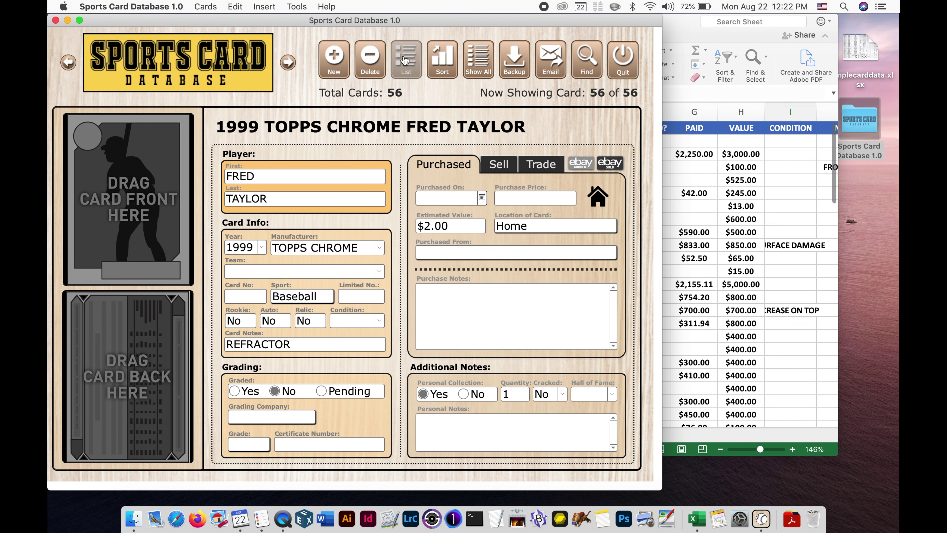
scroll(181, 296, up, 20)
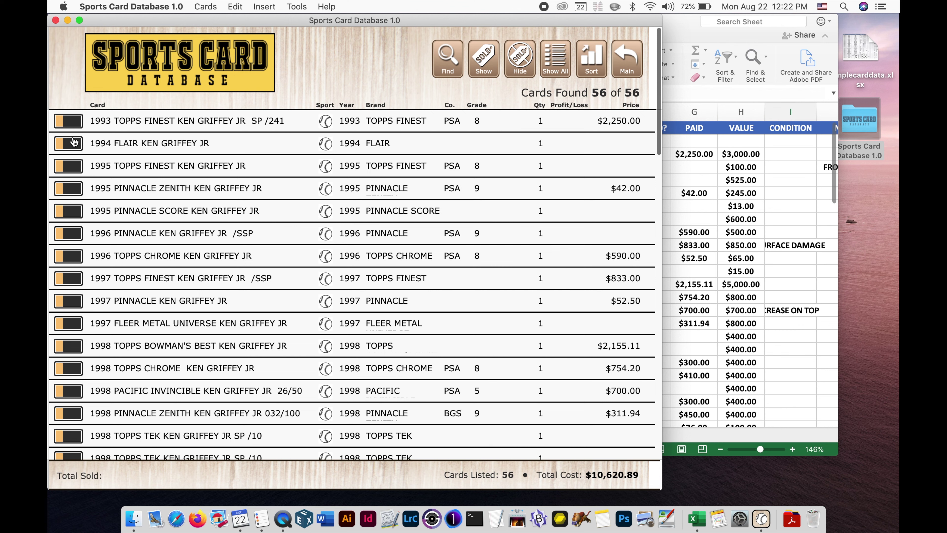
click(72, 122)
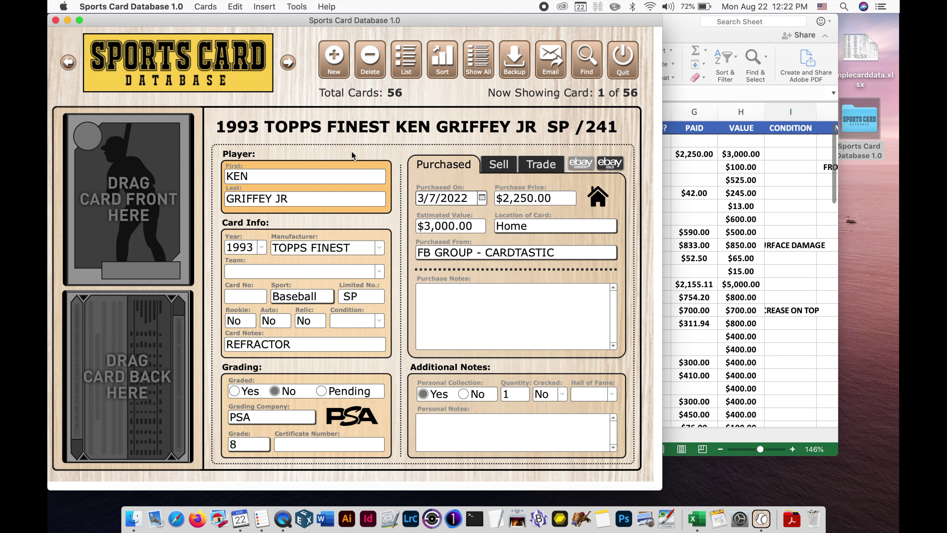
click(686, 44)
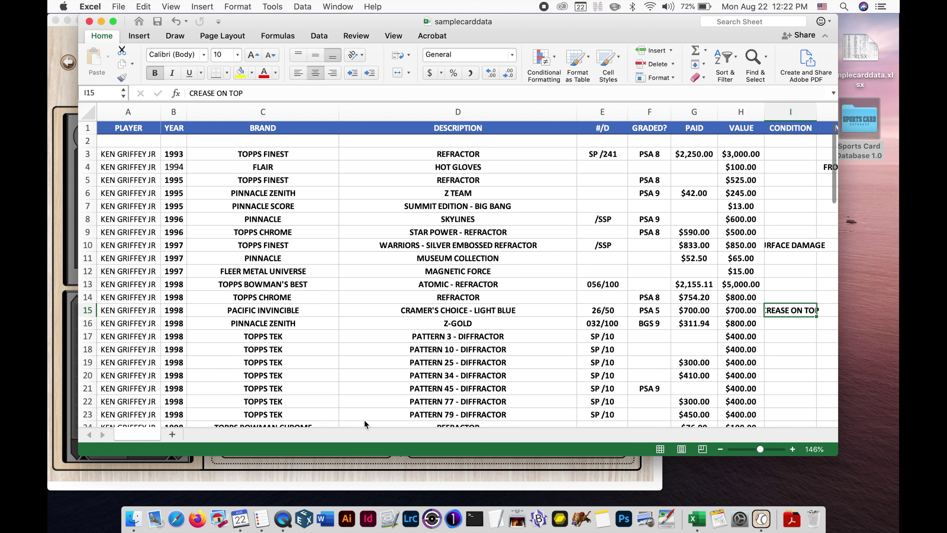
click(327, 470)
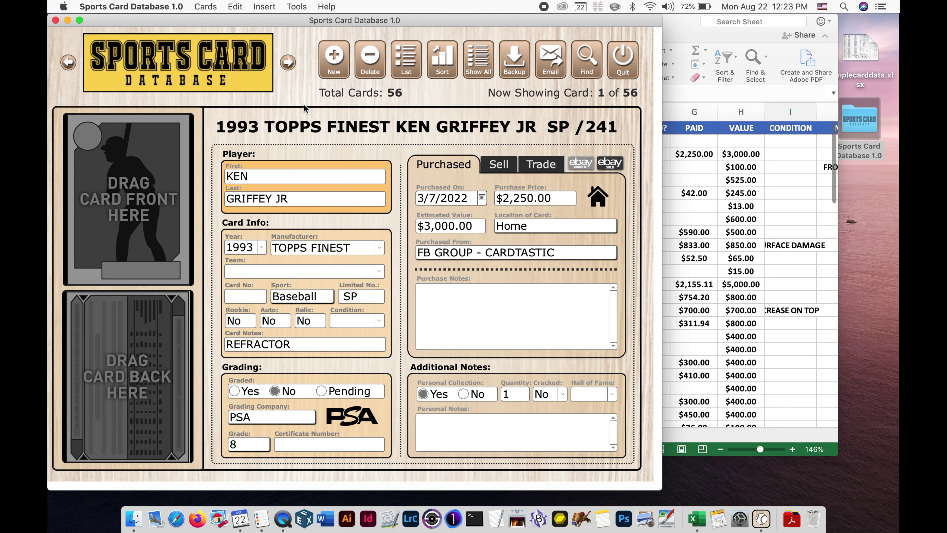